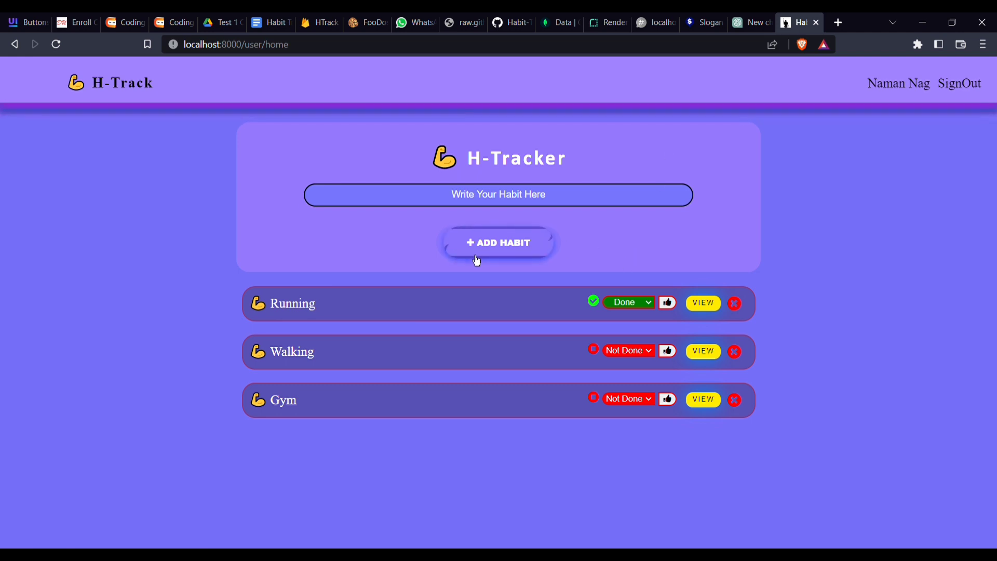
Enter 'reading' in the Write Your Habit Here field and add it as a habit
{"action": "left_click", "coordinate": [494, 199]}
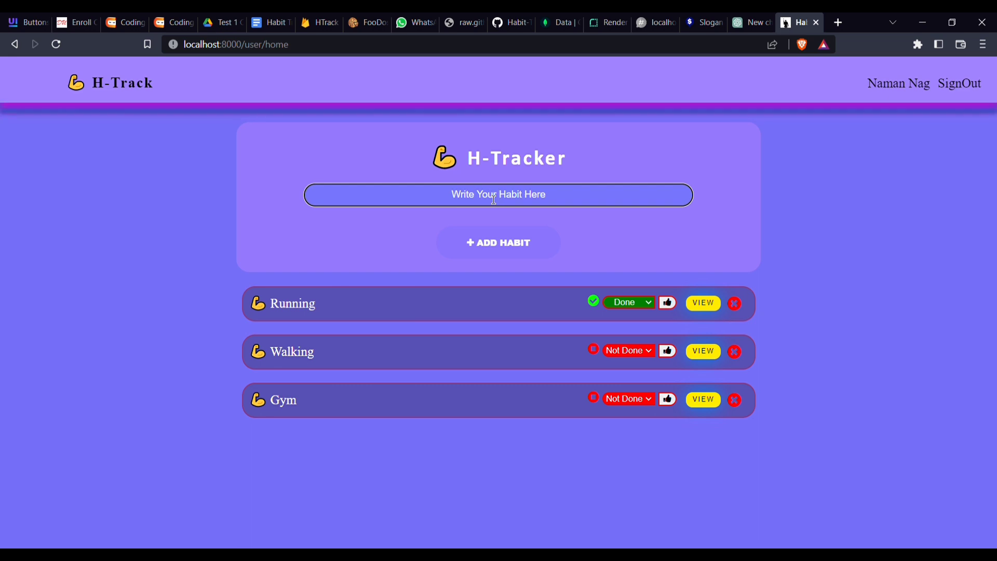
{"action": "type", "text": "rea"}
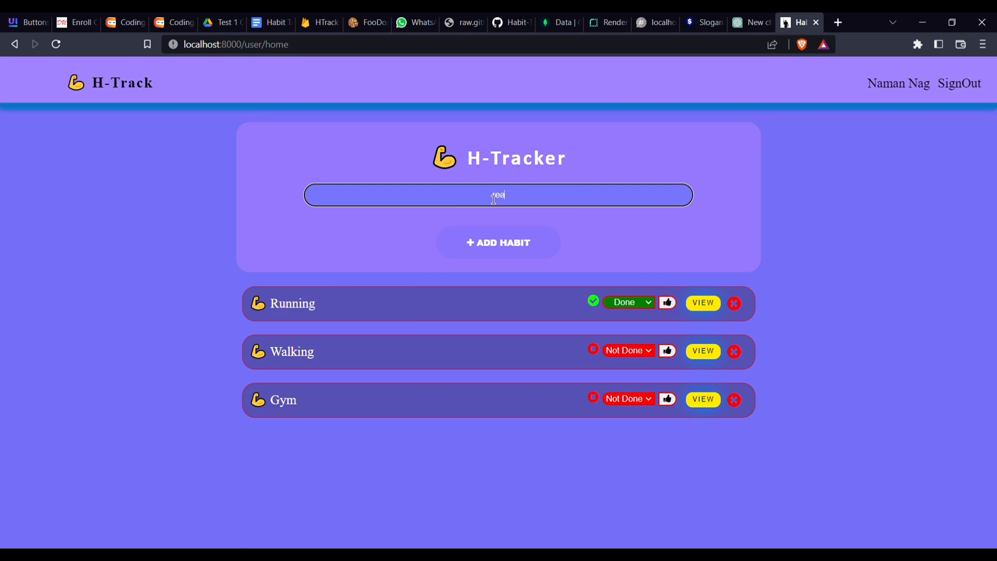
{"action": "type", "text": "ding"}
{"action": "left_click", "coordinate": [514, 257]}
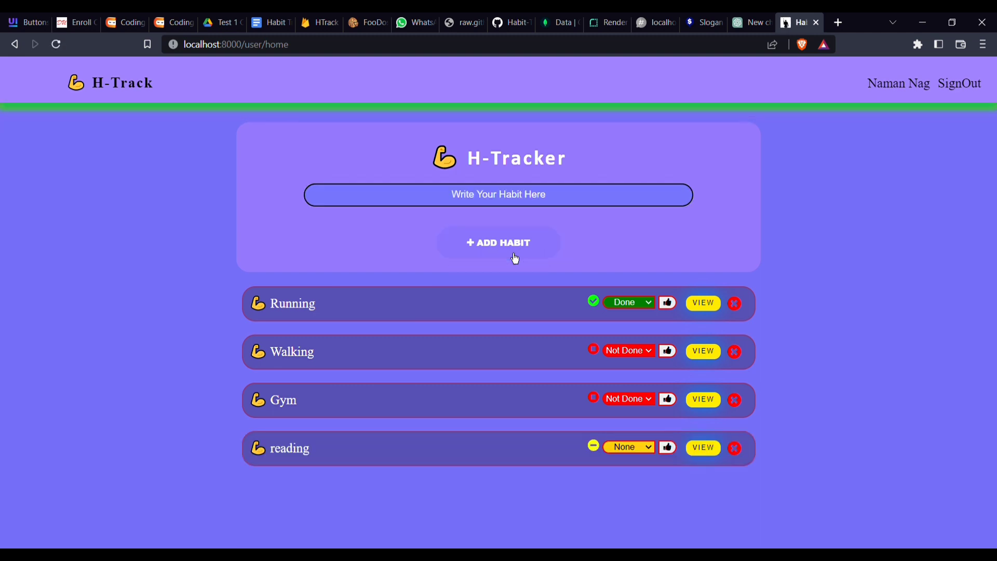
Mark reading Done, then save Tue Jan 31 as Not Done and go back
{"action": "left_click", "coordinate": [626, 464]}
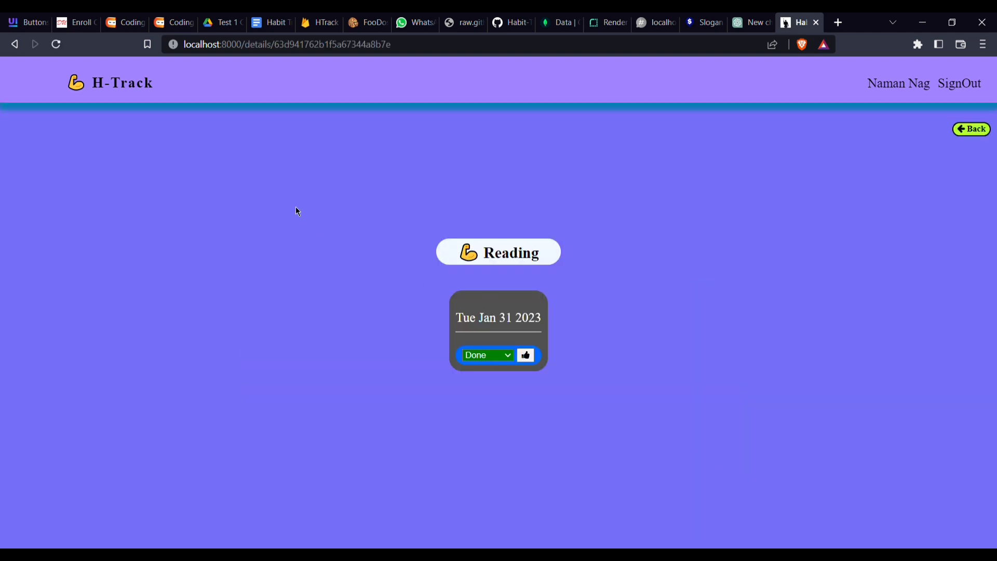
{"action": "left_click_drag", "start_coordinate": [417, 307], "coordinate": [695, 324]}
{"action": "left_click", "coordinate": [603, 343]}
{"action": "left_click", "coordinate": [476, 385]}
{"action": "left_click", "coordinate": [527, 357]}
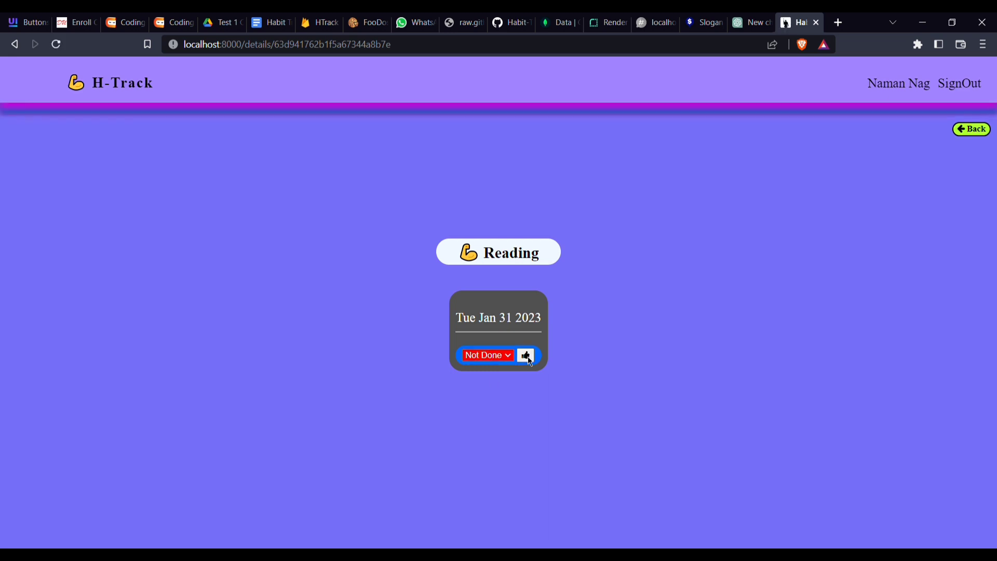
{"action": "left_click", "coordinate": [968, 131]}
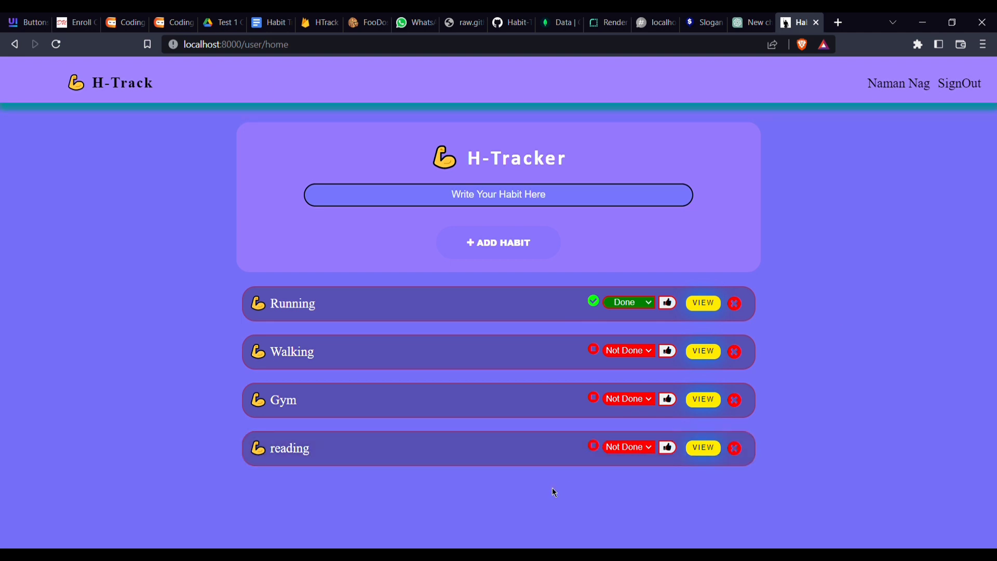
Set Walking's status to None on the habit list
{"action": "left_click", "coordinate": [650, 355]}
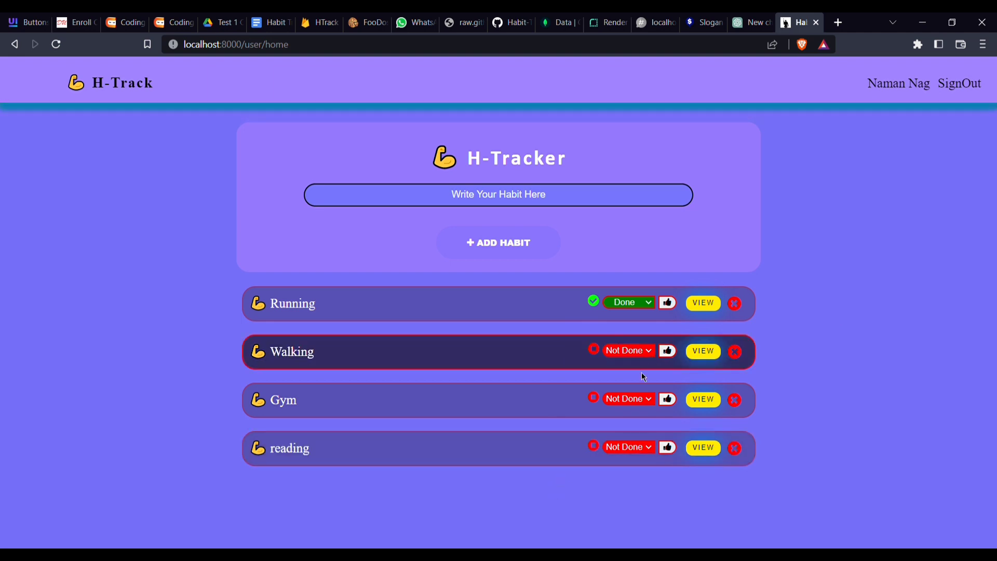
{"action": "left_click", "coordinate": [641, 374]}
{"action": "left_click", "coordinate": [667, 352]}
On Walking's details page, save Tue Jan 31 as Done and go back
{"action": "left_click", "coordinate": [691, 351]}
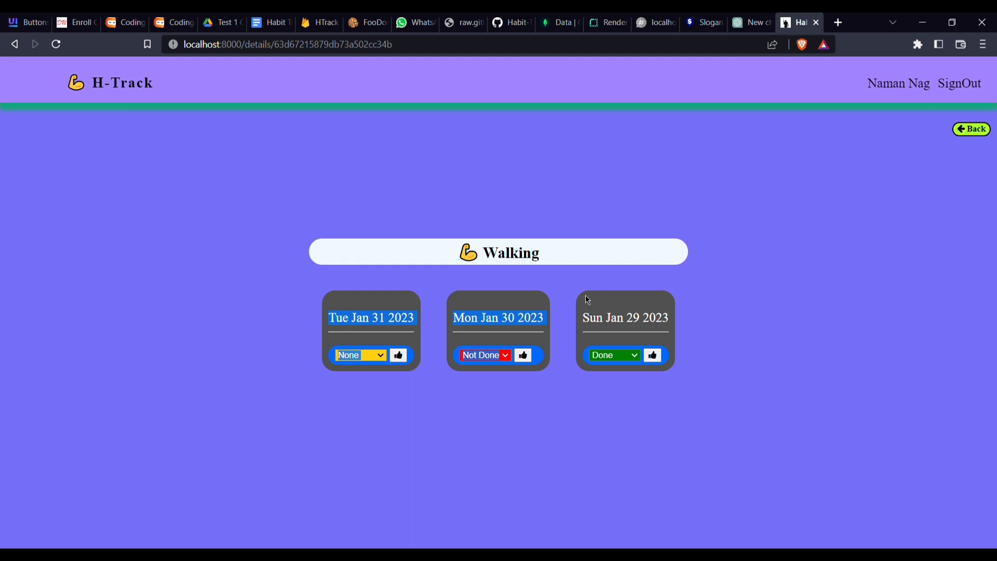
{"action": "left_click", "coordinate": [358, 356]}
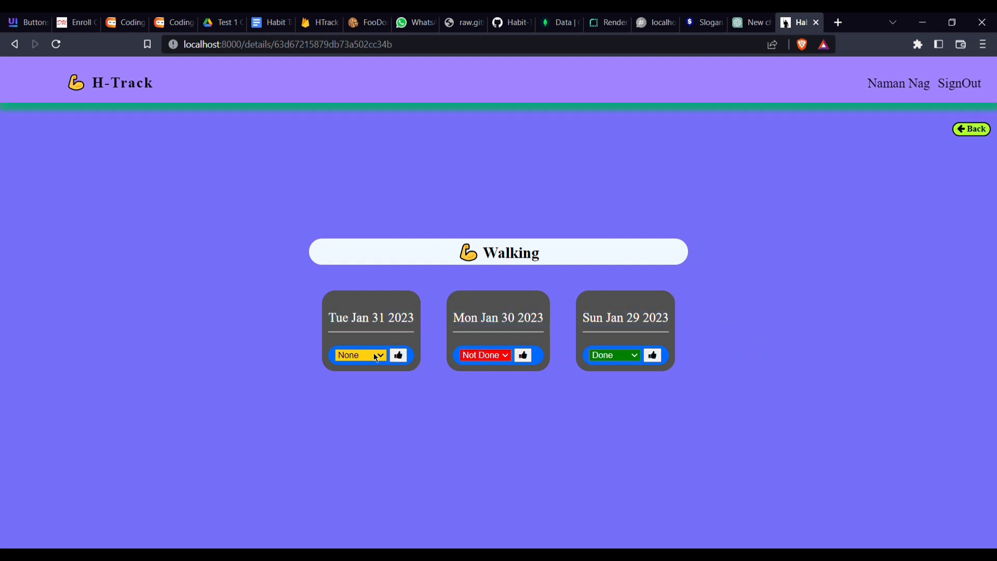
{"action": "left_click", "coordinate": [356, 384]}
{"action": "left_click", "coordinate": [399, 356]}
{"action": "left_click", "coordinate": [984, 132]}
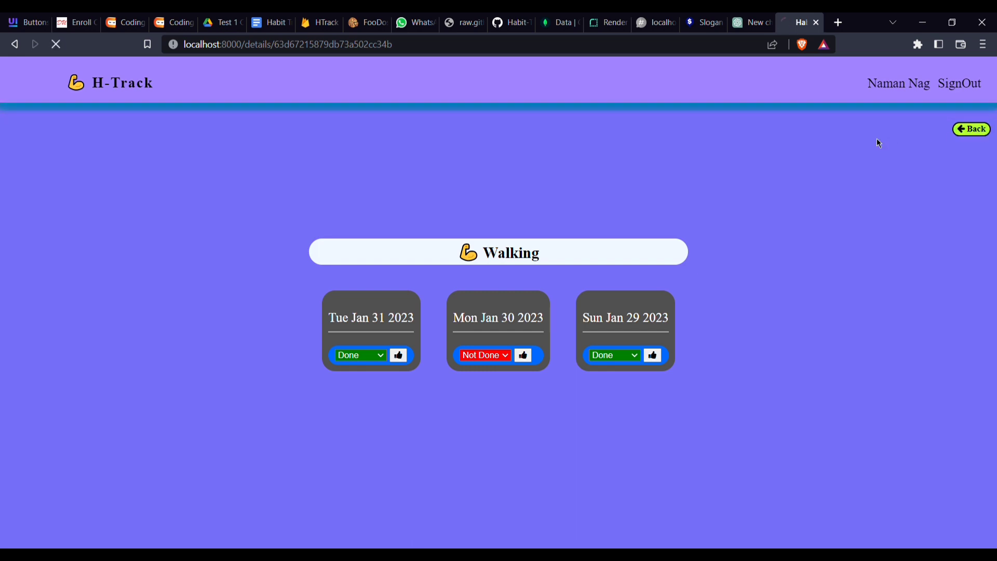
Open the habitDb habits collection in Atlas and expand Running's three tracking entries
{"action": "left_click", "coordinate": [549, 18]}
{"action": "scroll", "coordinate": [476, 340], "scroll_direction": "down", "scroll_amount": 1}
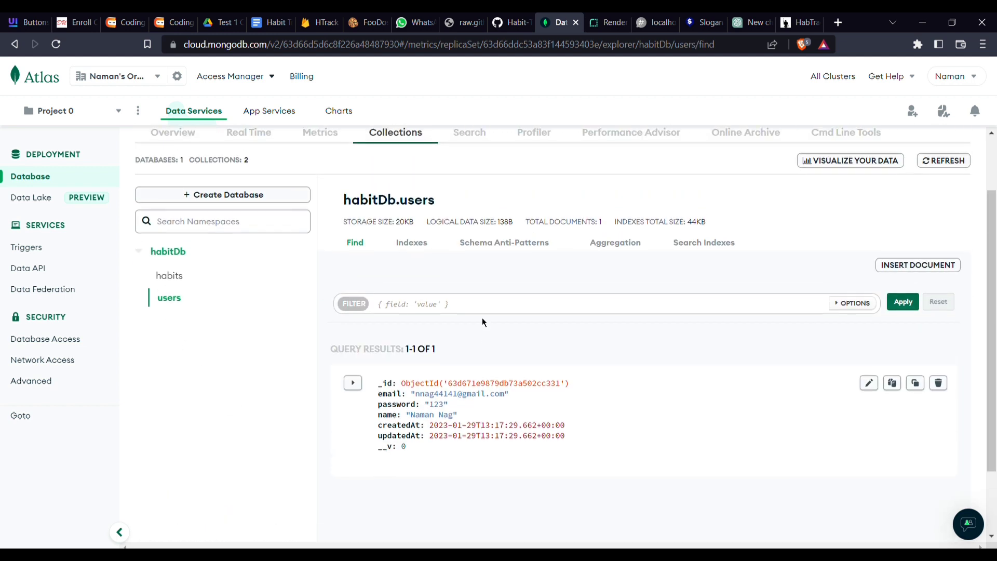
{"action": "scroll", "coordinate": [482, 322], "scroll_direction": "down", "scroll_amount": 1}
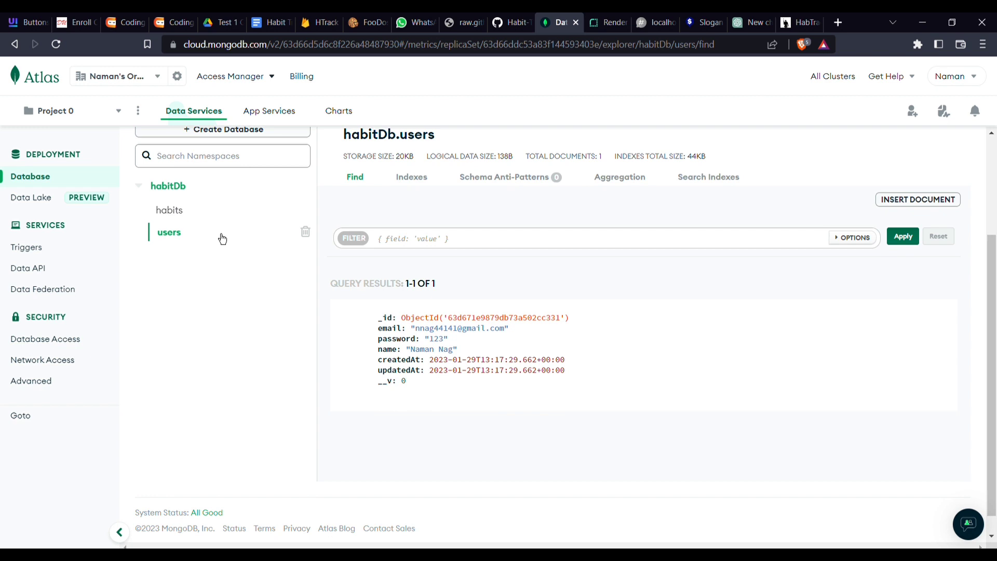
{"action": "left_click", "coordinate": [183, 216]}
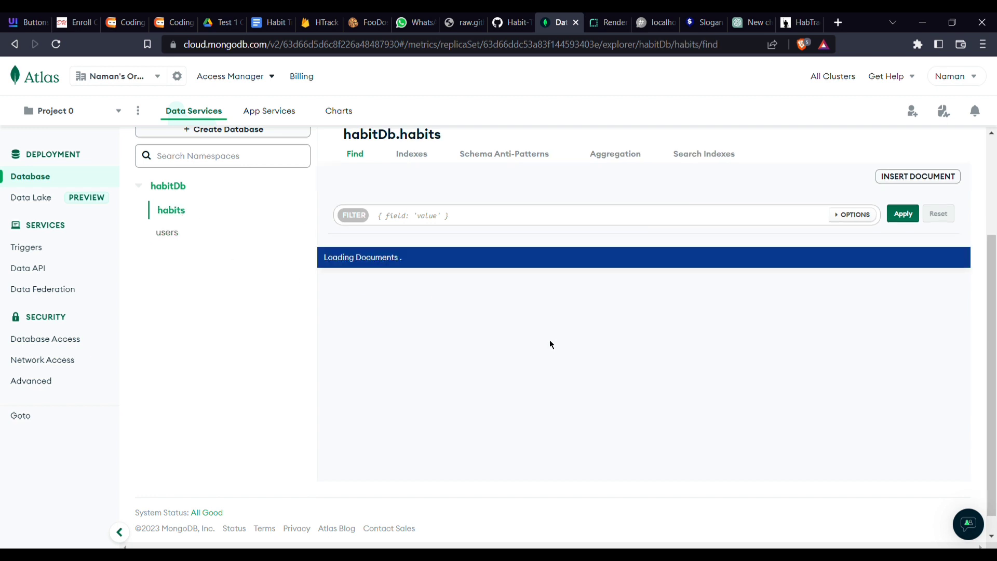
{"action": "scroll", "coordinate": [483, 323], "scroll_direction": "down", "scroll_amount": 2}
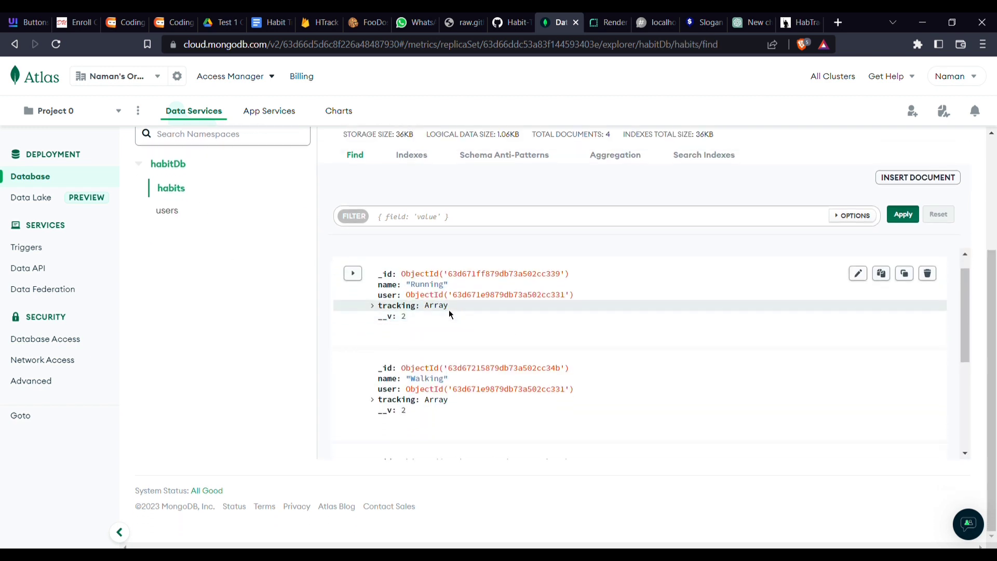
{"action": "scroll", "coordinate": [472, 335], "scroll_direction": "down", "scroll_amount": 2}
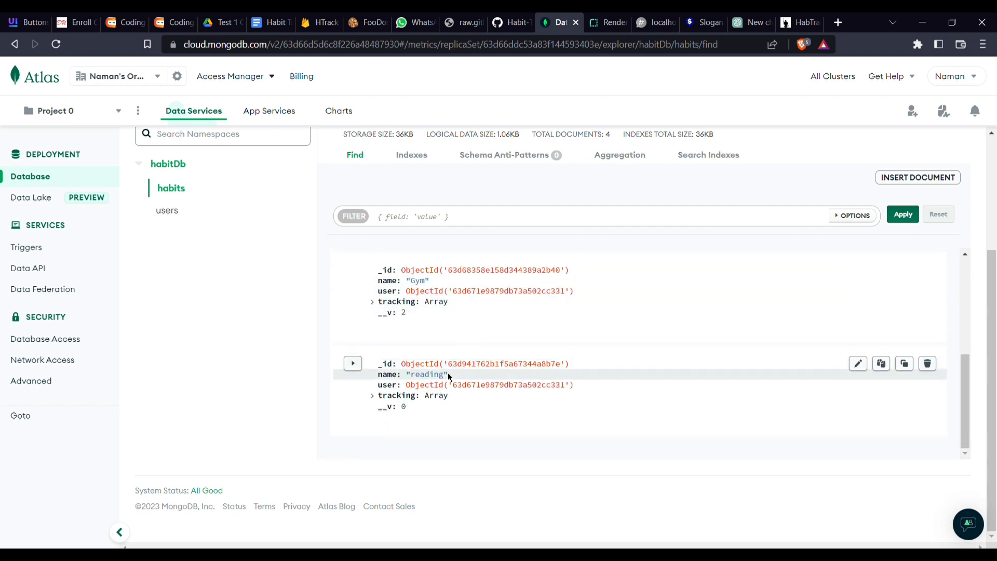
{"action": "scroll", "coordinate": [483, 375], "scroll_direction": "up", "scroll_amount": 3}
{"action": "scroll", "coordinate": [499, 343], "scroll_direction": "up", "scroll_amount": 2}
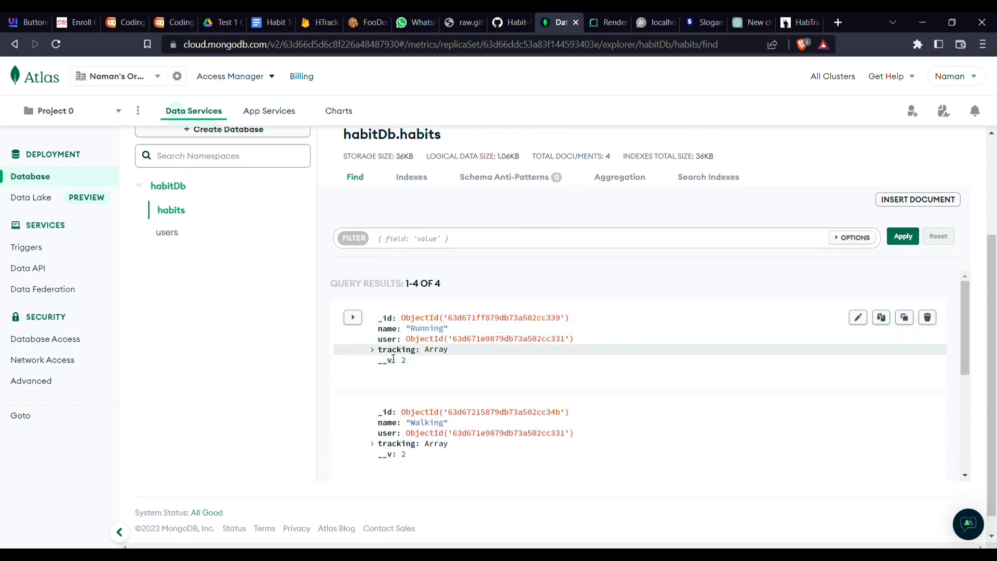
{"action": "left_click", "coordinate": [421, 349]}
{"action": "left_click", "coordinate": [425, 361]}
{"action": "scroll", "coordinate": [417, 367], "scroll_direction": "down", "scroll_amount": 1}
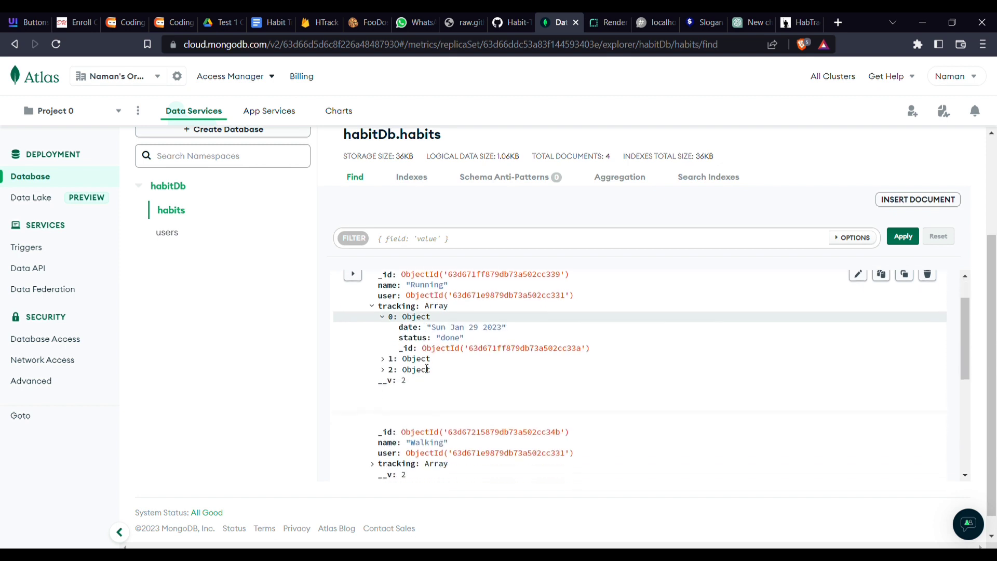
{"action": "left_click", "coordinate": [414, 360]}
{"action": "left_click", "coordinate": [415, 401]}
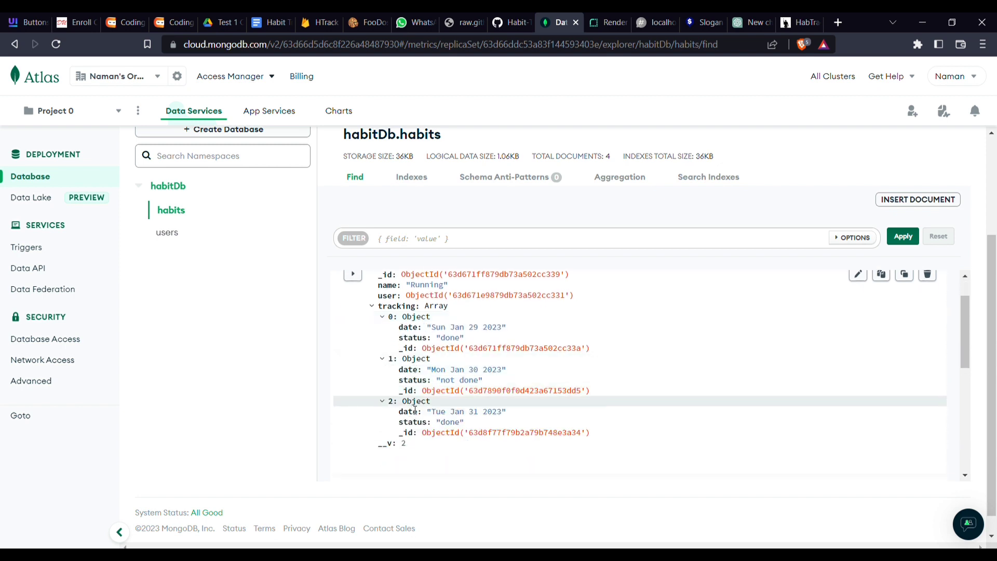
{"action": "scroll", "coordinate": [437, 389], "scroll_direction": "down", "scroll_amount": 2}
{"action": "scroll", "coordinate": [449, 408], "scroll_direction": "down", "scroll_amount": 1}
{"action": "scroll", "coordinate": [449, 406], "scroll_direction": "down", "scroll_amount": 1}
{"action": "scroll", "coordinate": [434, 412], "scroll_direction": "down", "scroll_amount": 2}
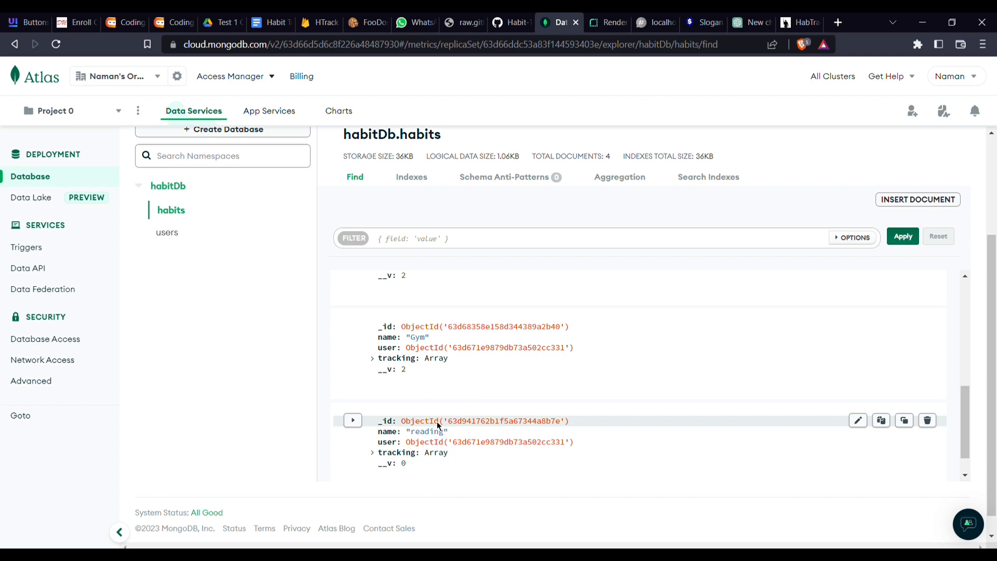
{"action": "scroll", "coordinate": [434, 421], "scroll_direction": "down", "scroll_amount": 1}
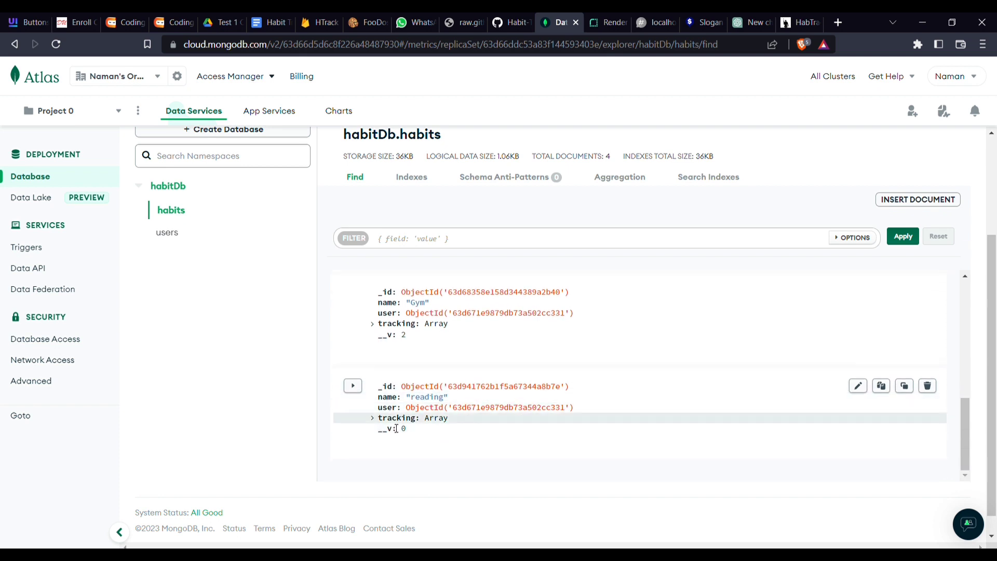
Expand reading's tracking array and first entry, then return to H-Track
{"action": "left_click", "coordinate": [404, 418]}
{"action": "left_click", "coordinate": [391, 428]}
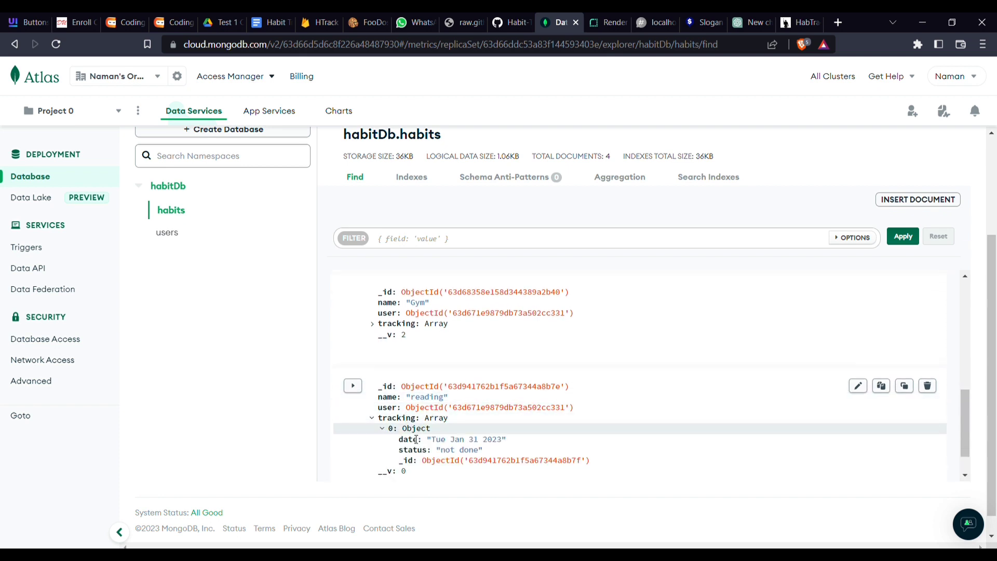
{"action": "scroll", "coordinate": [425, 460], "scroll_direction": "down", "scroll_amount": 1}
{"action": "scroll", "coordinate": [484, 439], "scroll_direction": "up", "scroll_amount": 1}
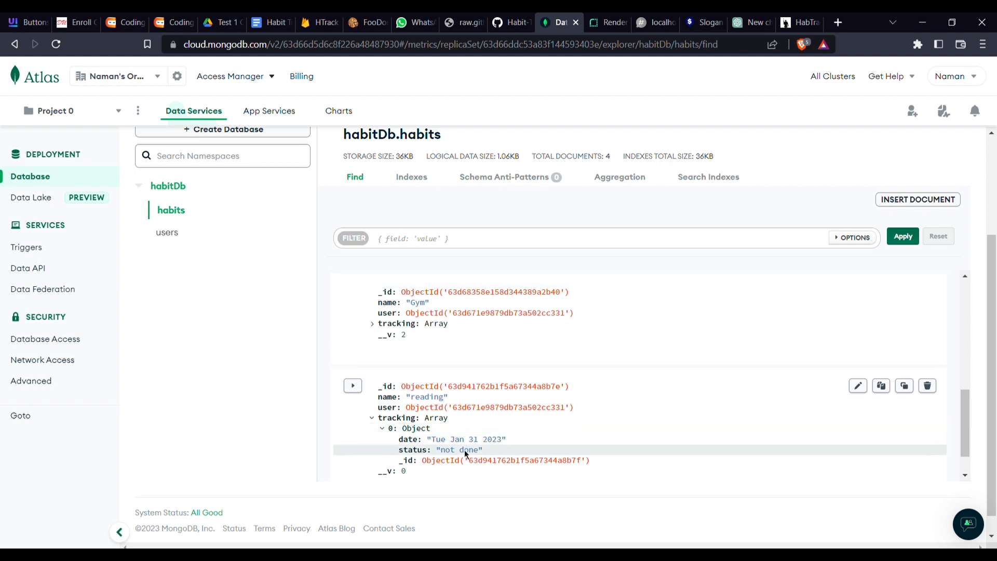
{"action": "scroll", "coordinate": [490, 446], "scroll_direction": "up", "scroll_amount": 1}
{"action": "scroll", "coordinate": [493, 406], "scroll_direction": "down", "scroll_amount": 10}
{"action": "scroll", "coordinate": [494, 365], "scroll_direction": "up", "scroll_amount": 1}
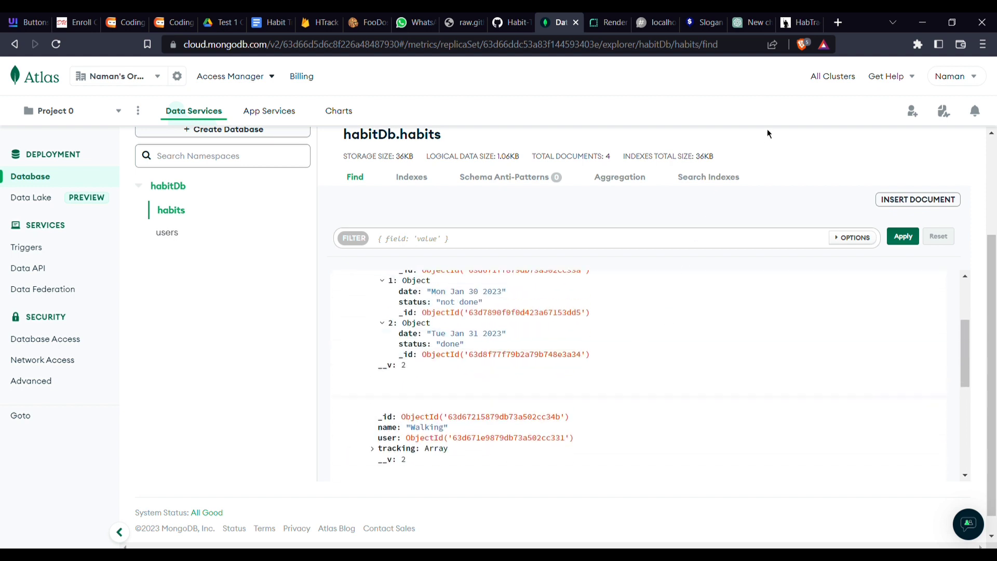
{"action": "left_click", "coordinate": [803, 16]}
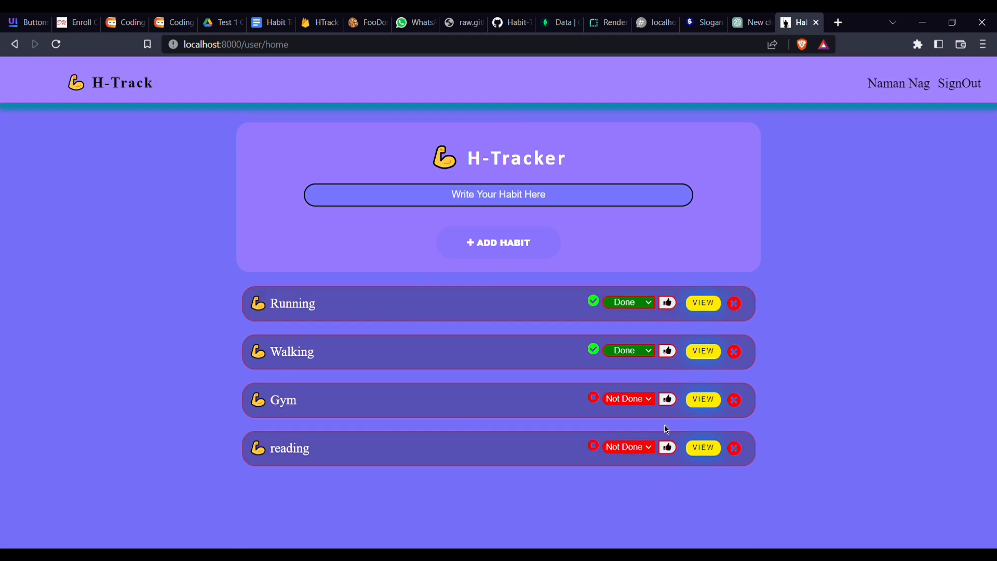
Remove the 'reading' row with its red delete icon, log in with Google, and sign out
{"action": "left_click", "coordinate": [741, 455]}
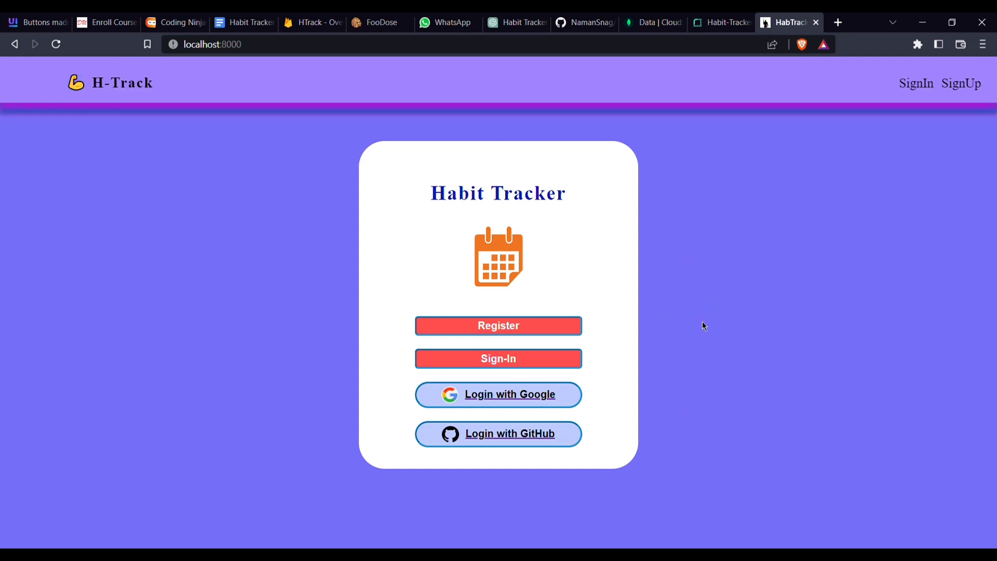
{"action": "left_click", "coordinate": [499, 394]}
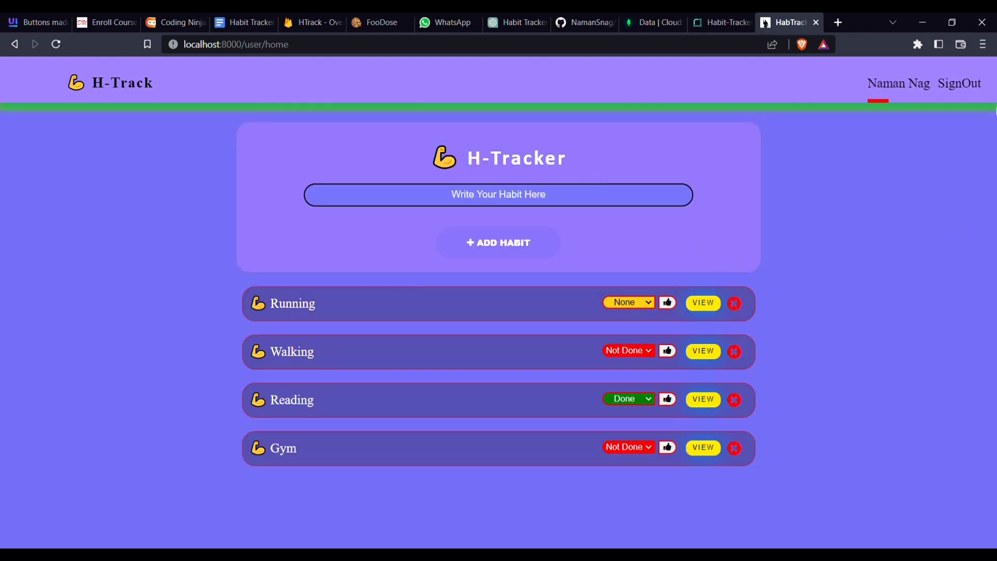
{"action": "left_click", "coordinate": [960, 84]}
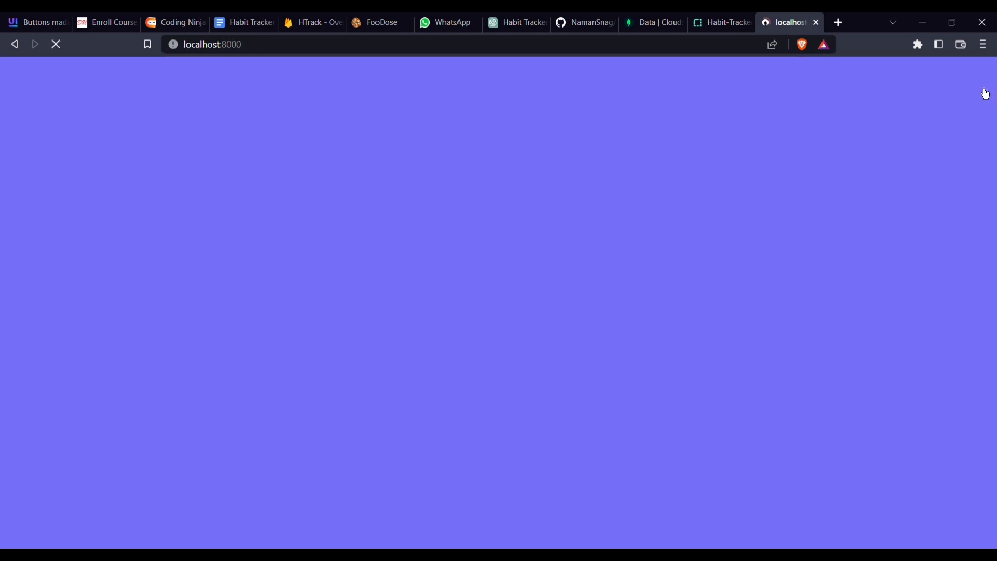
Switch to the Habit Tracker doc and highlight parts of its problem statement and Features
{"action": "key", "text": "ctrl+4"}
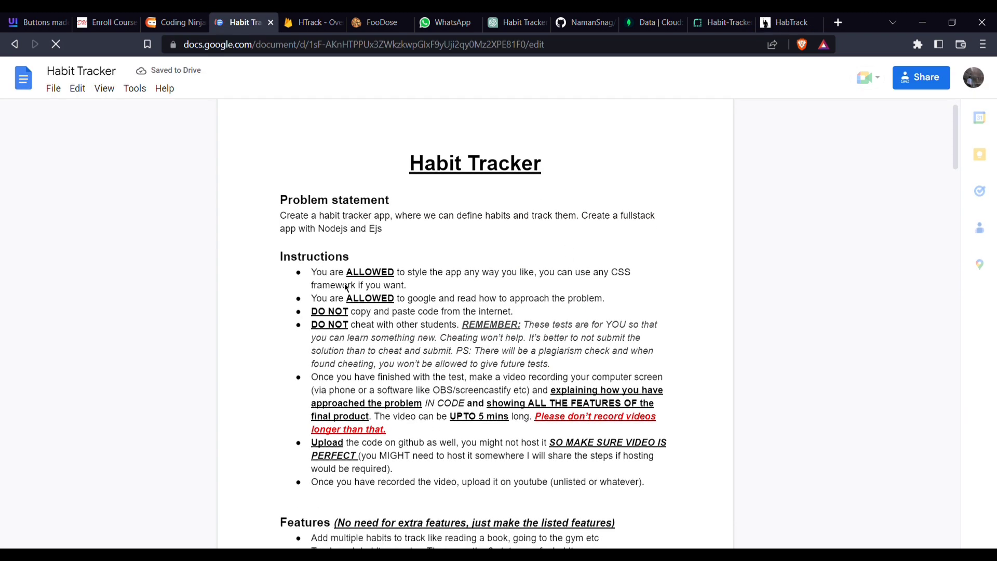
{"action": "triple_click", "coordinate": [436, 219]}
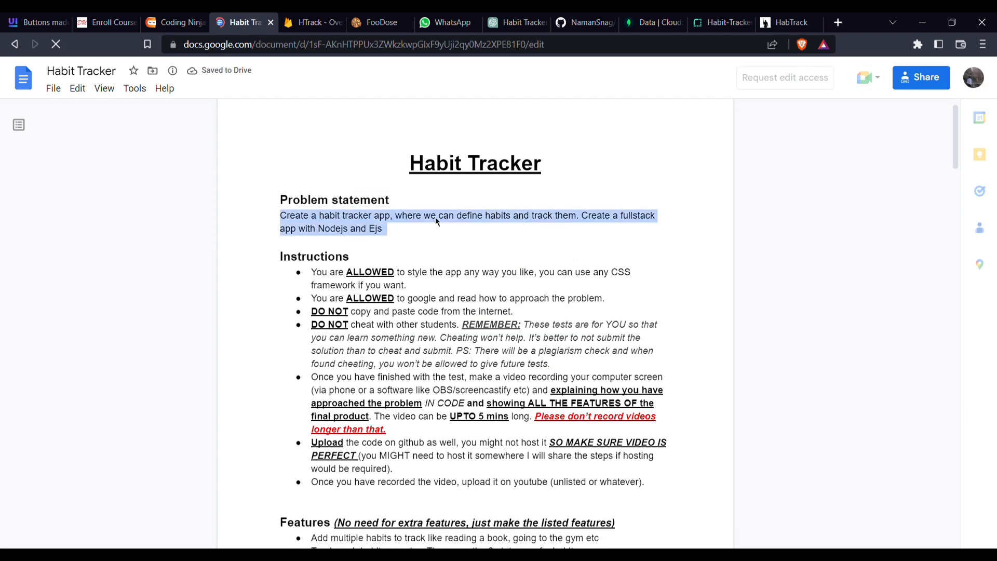
{"action": "left_click", "coordinate": [402, 206]}
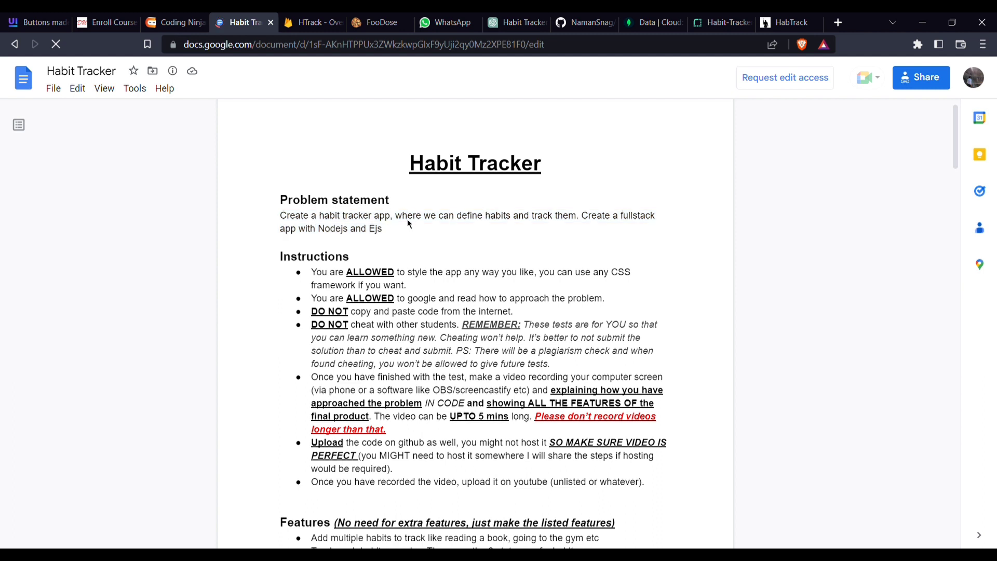
{"action": "left_click_drag", "start_coordinate": [423, 219], "coordinate": [548, 219]}
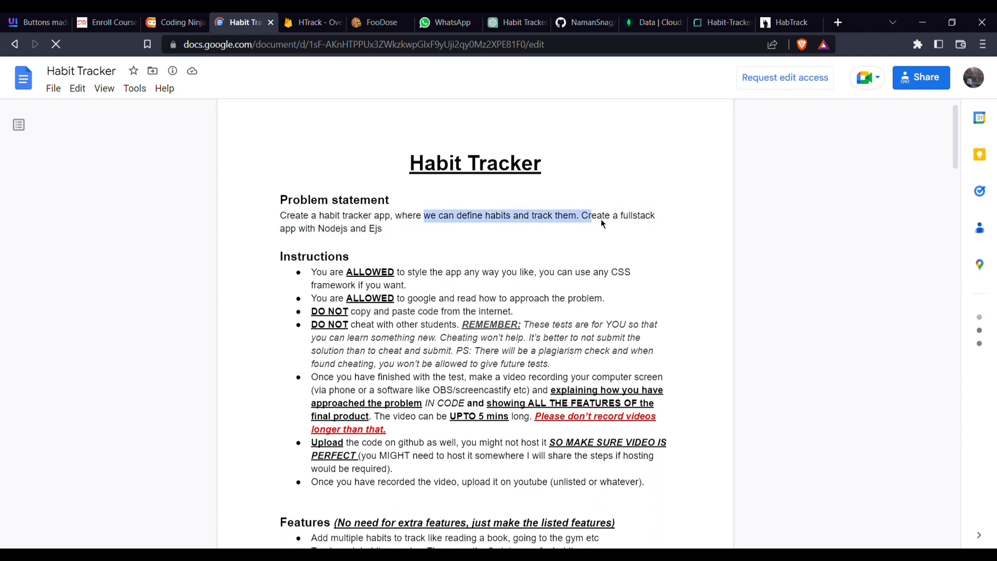
{"action": "left_click_drag", "start_coordinate": [660, 222], "coordinate": [491, 237]}
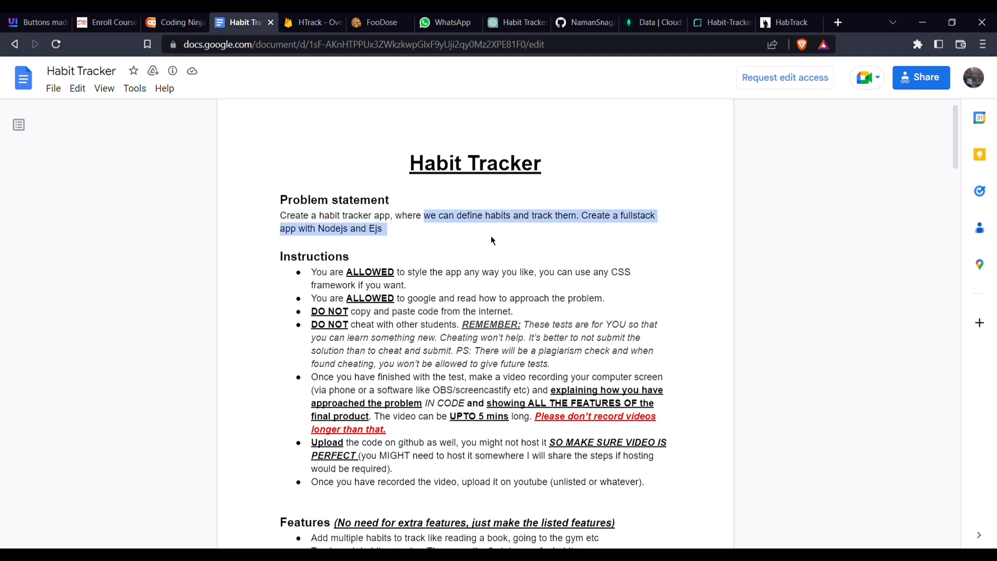
{"action": "left_click", "coordinate": [421, 229]}
{"action": "scroll", "coordinate": [426, 231], "scroll_direction": "down", "scroll_amount": 5}
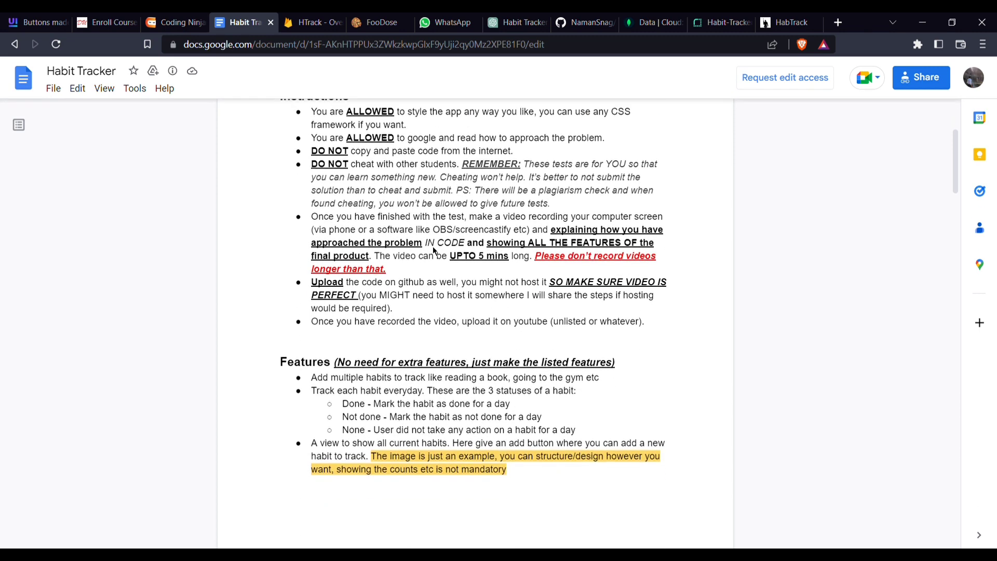
{"action": "left_click_drag", "start_coordinate": [269, 239], "coordinate": [624, 335]}
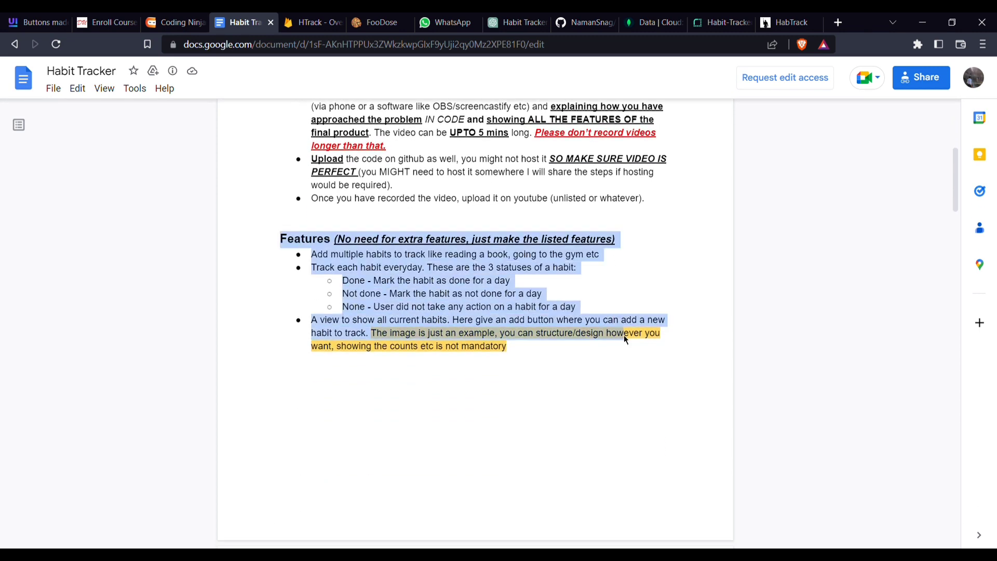
{"action": "left_click", "coordinate": [456, 406]}
{"action": "scroll", "coordinate": [324, 295], "scroll_direction": "down", "scroll_amount": 3}
{"action": "scroll", "coordinate": [325, 299], "scroll_direction": "down", "scroll_amount": 2}
{"action": "scroll", "coordinate": [348, 413], "scroll_direction": "down", "scroll_amount": 2}
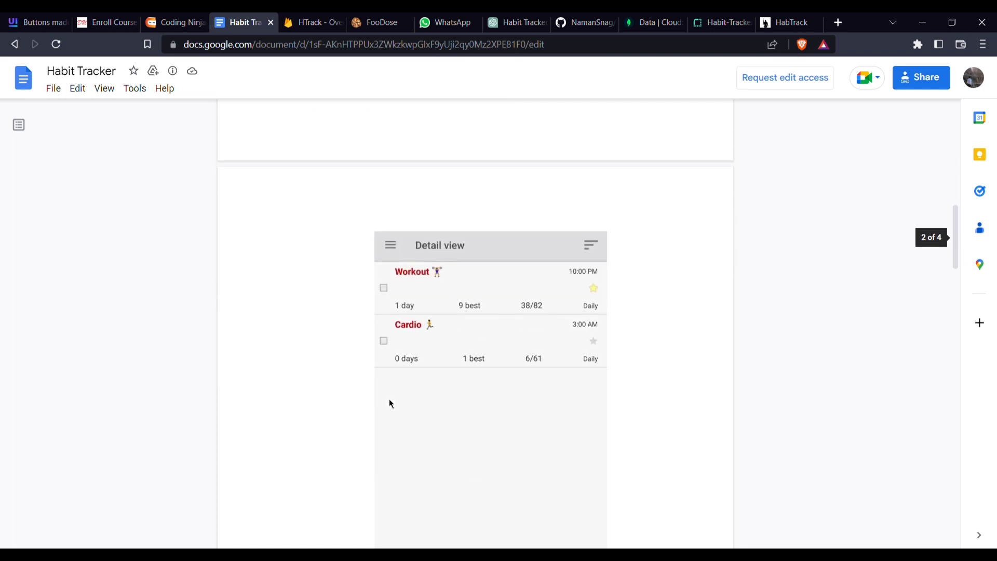
{"action": "scroll", "coordinate": [390, 400], "scroll_direction": "down", "scroll_amount": 3}
{"action": "scroll", "coordinate": [460, 443], "scroll_direction": "down", "scroll_amount": 2}
{"action": "scroll", "coordinate": [646, 338], "scroll_direction": "up", "scroll_amount": 4}
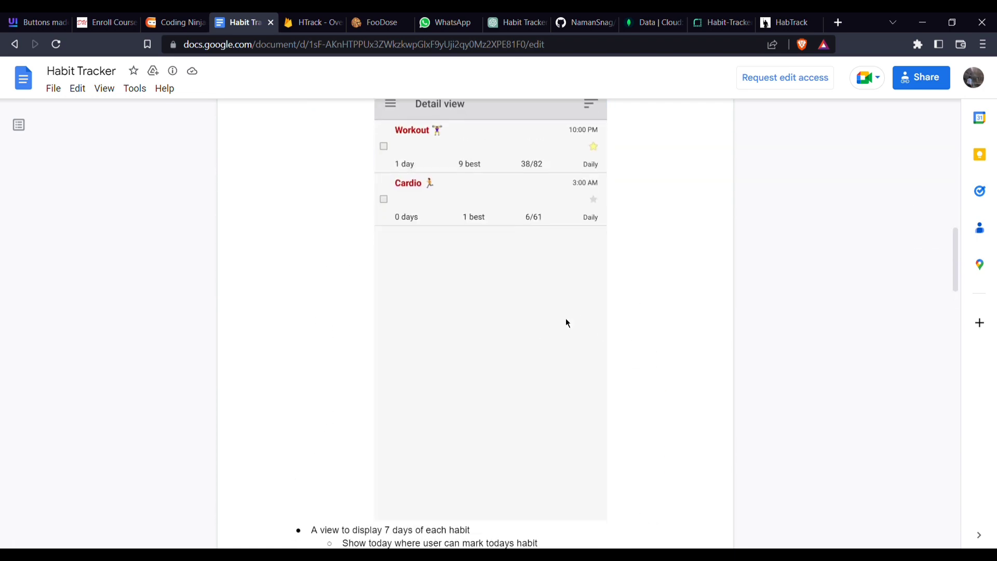
{"action": "scroll", "coordinate": [338, 405], "scroll_direction": "down", "scroll_amount": 3}
{"action": "mouse_move", "coordinate": [342, 325]}
{"action": "left_mouse_down"}
{"action": "mouse_move", "coordinate": [373, 325]}
{"action": "mouse_move", "coordinate": [520, 414]}
{"action": "left_mouse_up"}
{"action": "scroll", "coordinate": [493, 405], "scroll_direction": "down", "scroll_amount": 3}
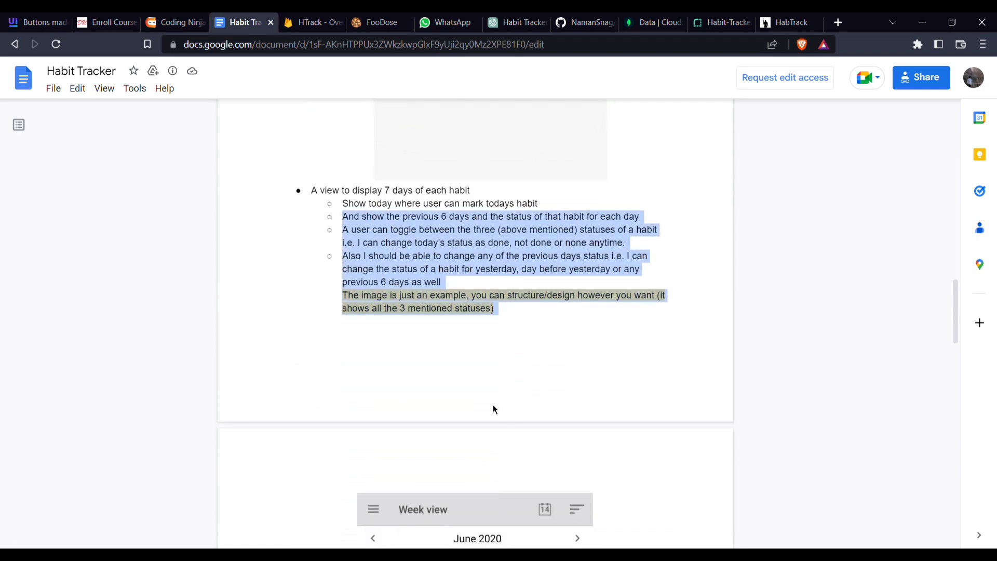
{"action": "scroll", "coordinate": [454, 437], "scroll_direction": "down", "scroll_amount": 4}
{"action": "scroll", "coordinate": [467, 446], "scroll_direction": "down", "scroll_amount": 5}
{"action": "scroll", "coordinate": [467, 447], "scroll_direction": "down", "scroll_amount": 3}
{"action": "scroll", "coordinate": [546, 421], "scroll_direction": "down", "scroll_amount": 3}
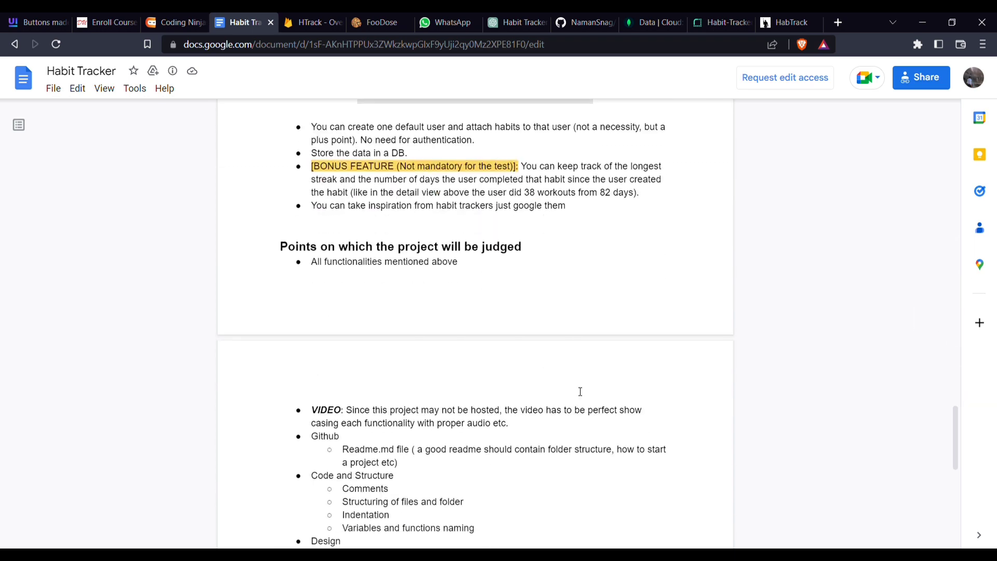
{"action": "scroll", "coordinate": [557, 345], "scroll_direction": "up", "scroll_amount": 3}
{"action": "scroll", "coordinate": [546, 351], "scroll_direction": "up", "scroll_amount": 2}
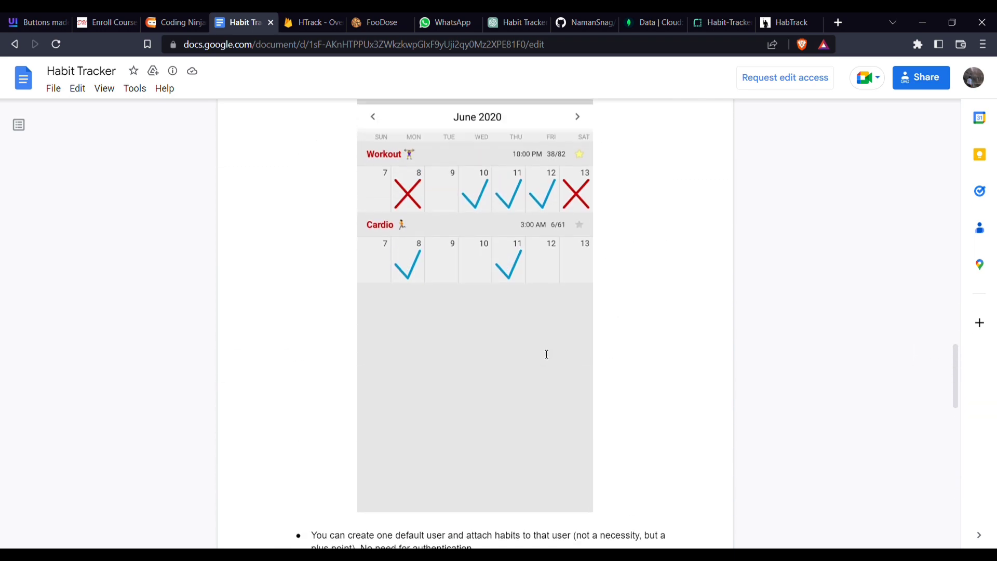
Read root index.js, highlighting port/path, view engine and sass middleware code, then open _header.ejs
{"action": "left_click", "coordinate": [68, 223]}
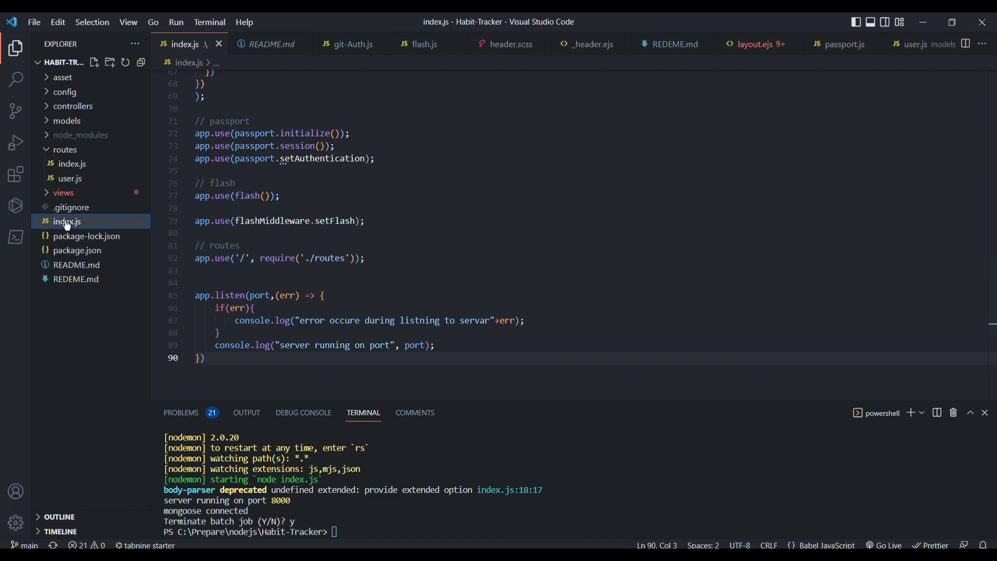
{"action": "scroll", "coordinate": [364, 94], "scroll_direction": "up", "scroll_amount": 5}
{"action": "scroll", "coordinate": [367, 156], "scroll_direction": "up", "scroll_amount": 5}
{"action": "scroll", "coordinate": [275, 139], "scroll_direction": "up", "scroll_amount": 5}
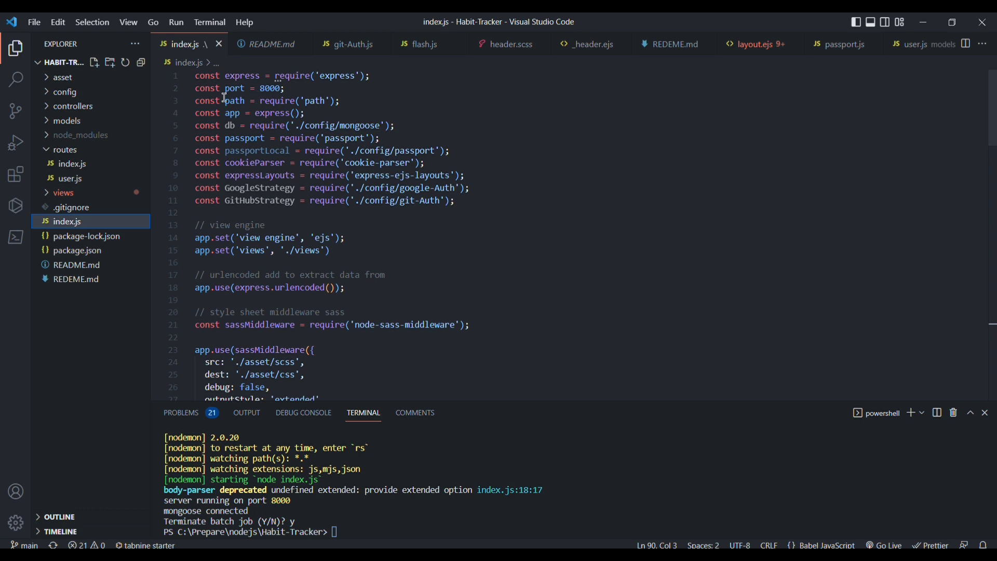
{"action": "left_click_drag", "start_coordinate": [226, 93], "coordinate": [275, 101]}
{"action": "scroll", "coordinate": [413, 167], "scroll_direction": "down", "scroll_amount": 3}
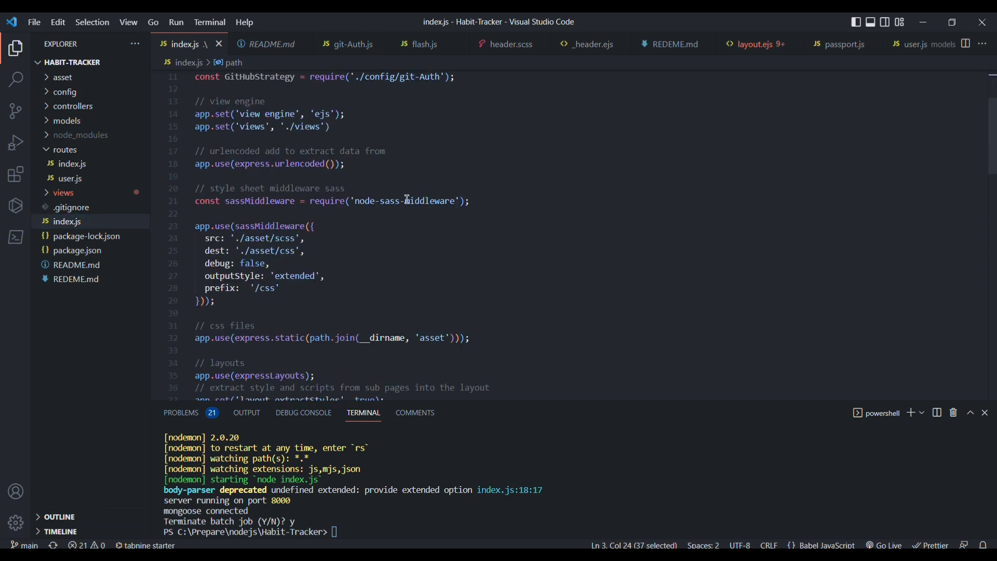
{"action": "scroll", "coordinate": [418, 188], "scroll_direction": "down", "scroll_amount": 8}
{"action": "scroll", "coordinate": [392, 239], "scroll_direction": "down", "scroll_amount": 7}
{"action": "scroll", "coordinate": [381, 285], "scroll_direction": "down", "scroll_amount": 6}
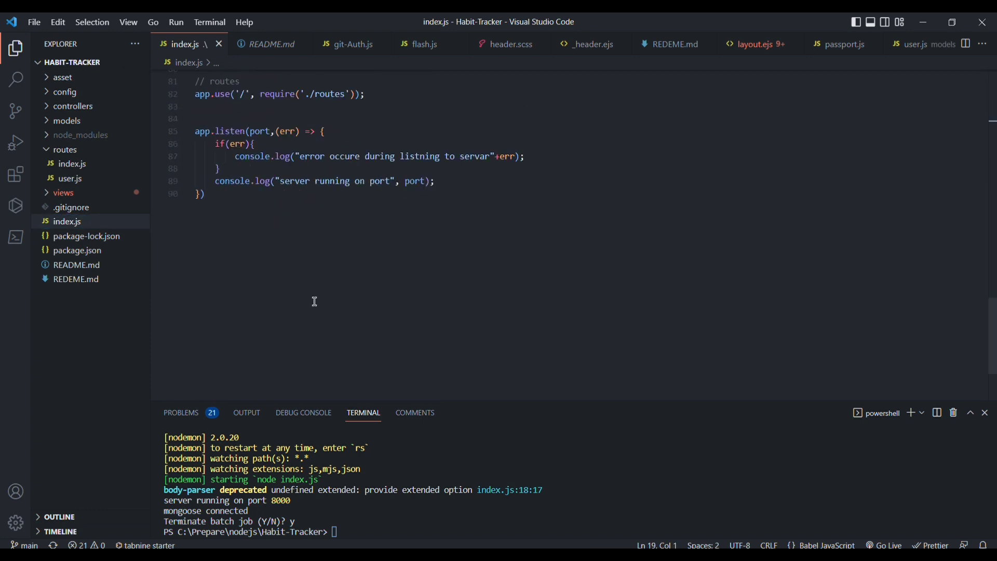
{"action": "left_click_drag", "start_coordinate": [225, 133], "coordinate": [340, 157]}
{"action": "scroll", "coordinate": [356, 223], "scroll_direction": "up", "scroll_amount": 5}
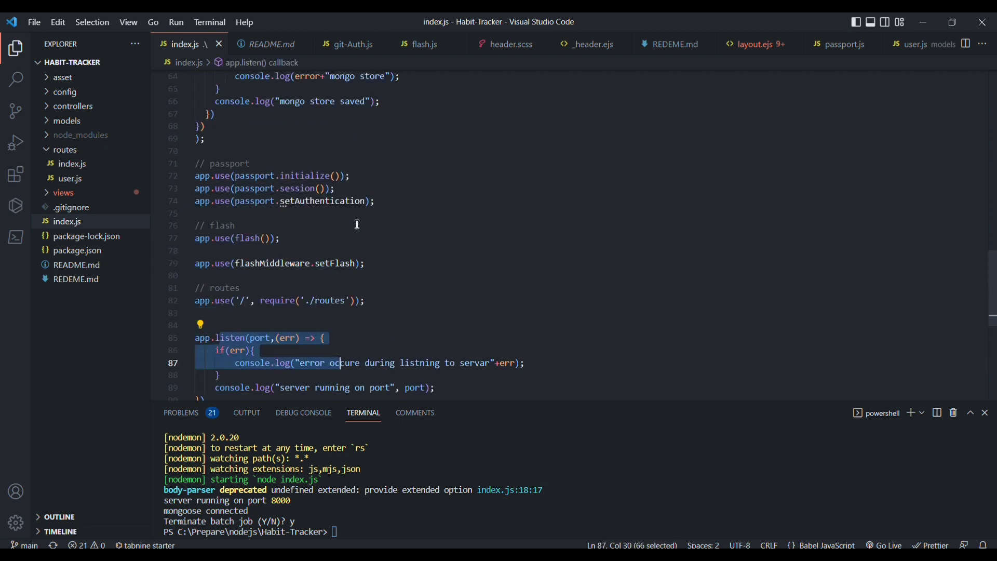
{"action": "scroll", "coordinate": [361, 218], "scroll_direction": "up", "scroll_amount": 5}
{"action": "scroll", "coordinate": [365, 213], "scroll_direction": "up", "scroll_amount": 6}
{"action": "scroll", "coordinate": [364, 212], "scroll_direction": "up", "scroll_amount": 1}
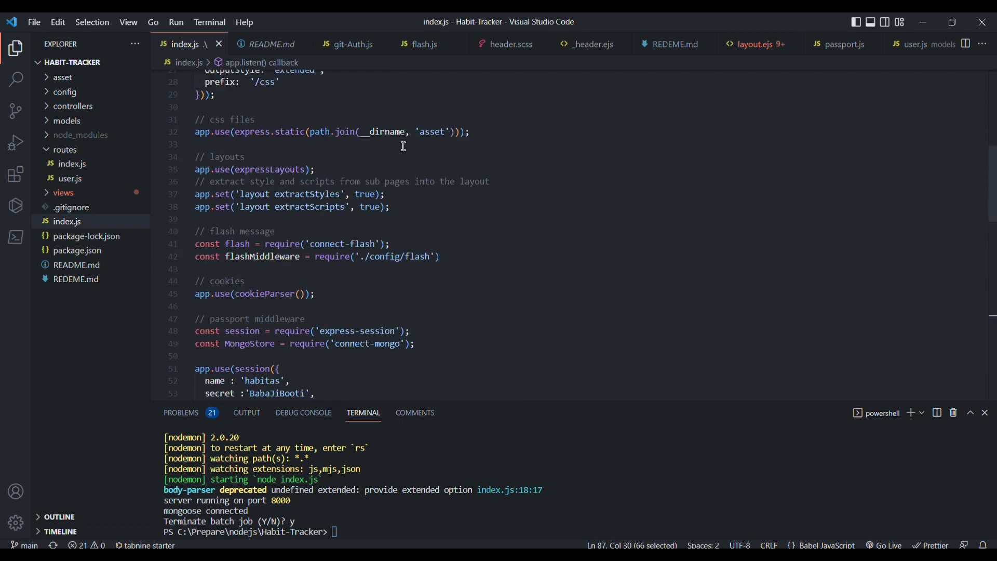
{"action": "scroll", "coordinate": [403, 146], "scroll_direction": "up", "scroll_amount": 1}
{"action": "scroll", "coordinate": [298, 174], "scroll_direction": "up", "scroll_amount": 4}
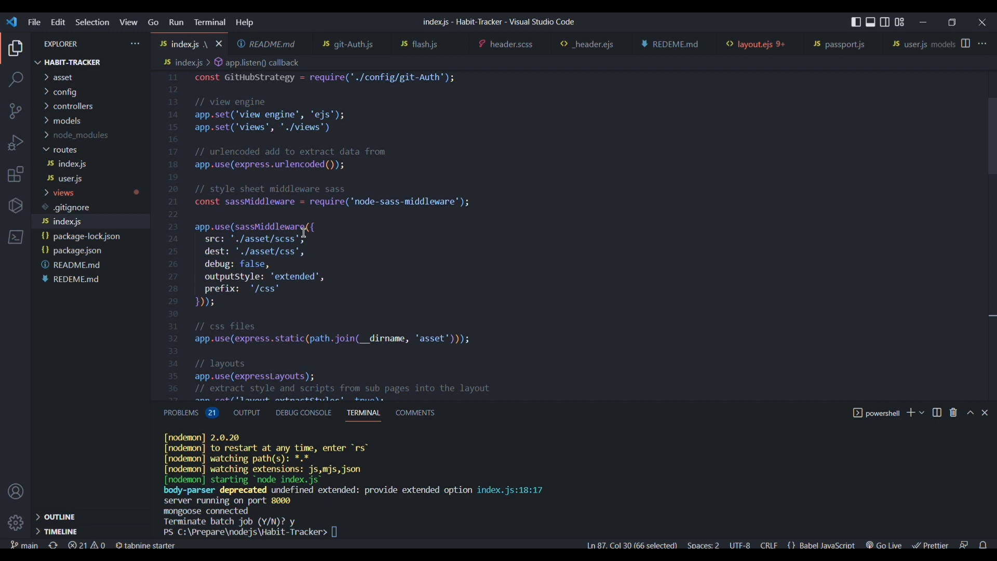
{"action": "scroll", "coordinate": [304, 226], "scroll_direction": "up", "scroll_amount": 1}
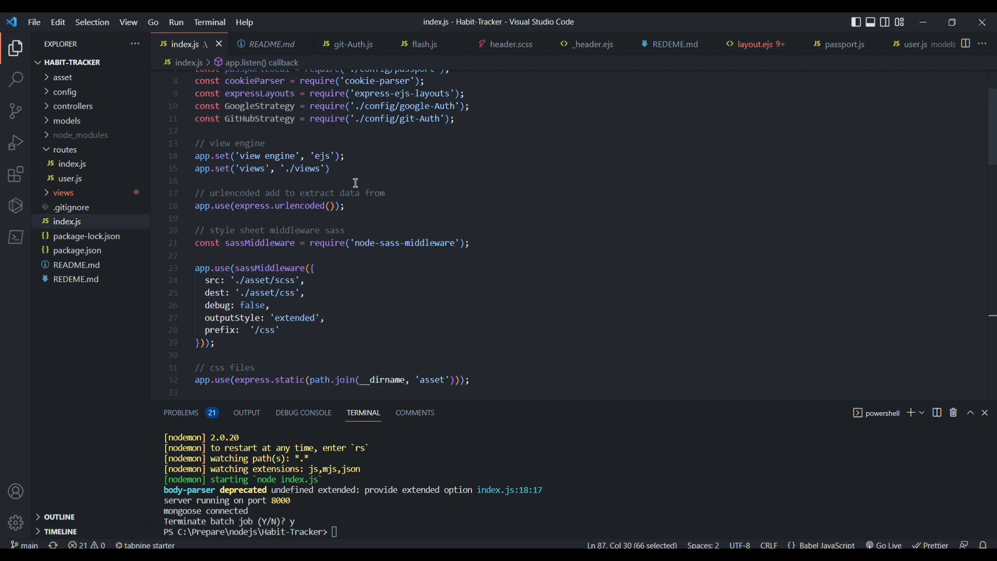
{"action": "left_click_drag", "start_coordinate": [277, 168], "coordinate": [247, 160]}
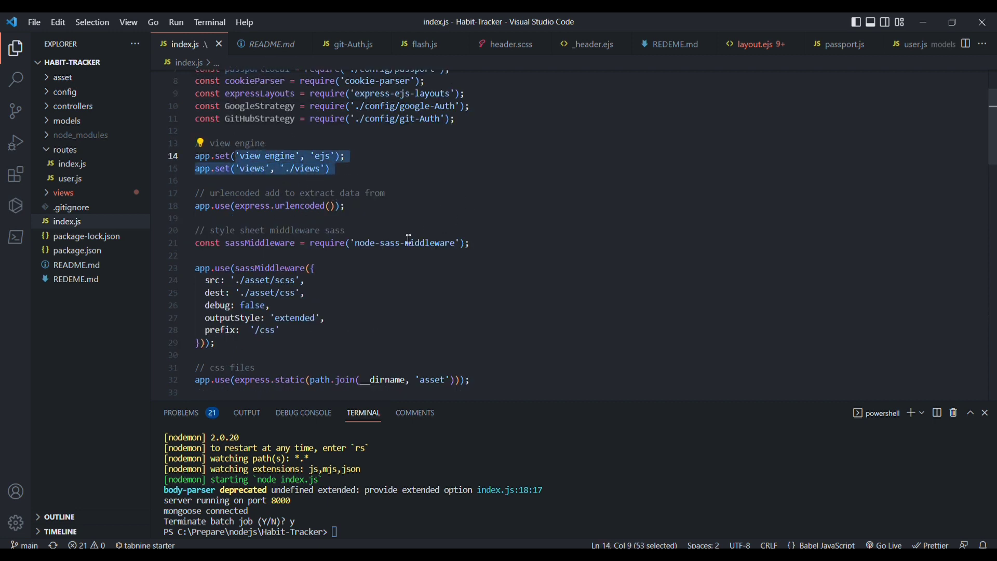
{"action": "scroll", "coordinate": [258, 217], "scroll_direction": "down", "scroll_amount": 1}
{"action": "scroll", "coordinate": [325, 223], "scroll_direction": "down", "scroll_amount": 1}
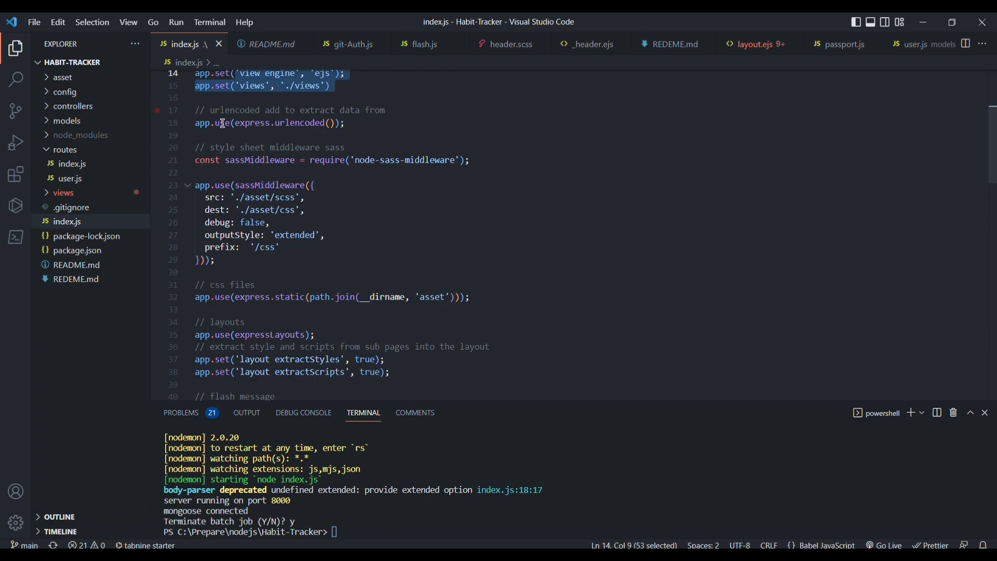
{"action": "left_click_drag", "start_coordinate": [241, 169], "coordinate": [359, 271]}
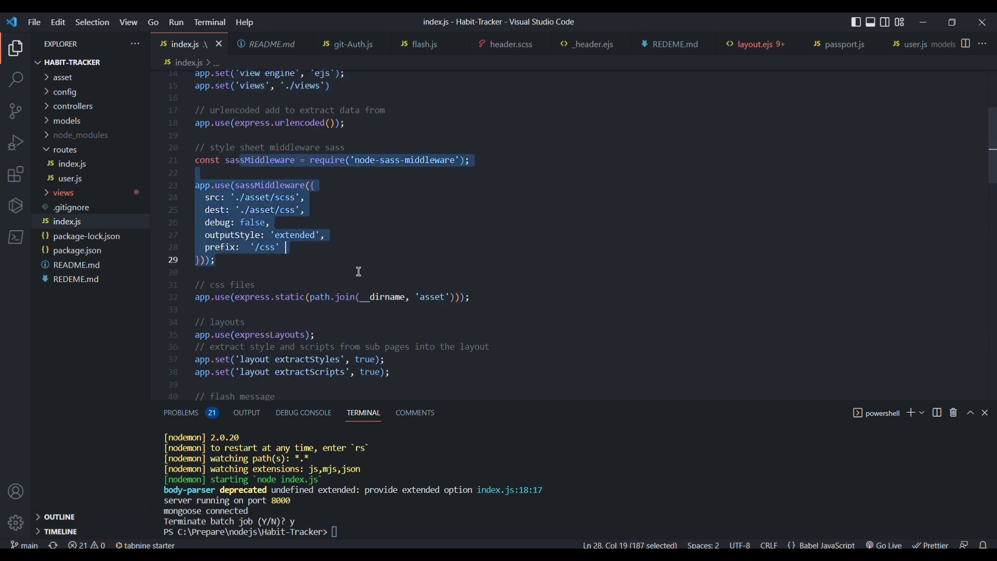
{"action": "left_click", "coordinate": [460, 230]}
{"action": "scroll", "coordinate": [461, 229], "scroll_direction": "down", "scroll_amount": 1}
{"action": "scroll", "coordinate": [461, 230], "scroll_direction": "down", "scroll_amount": 3}
{"action": "scroll", "coordinate": [461, 230], "scroll_direction": "down", "scroll_amount": 2}
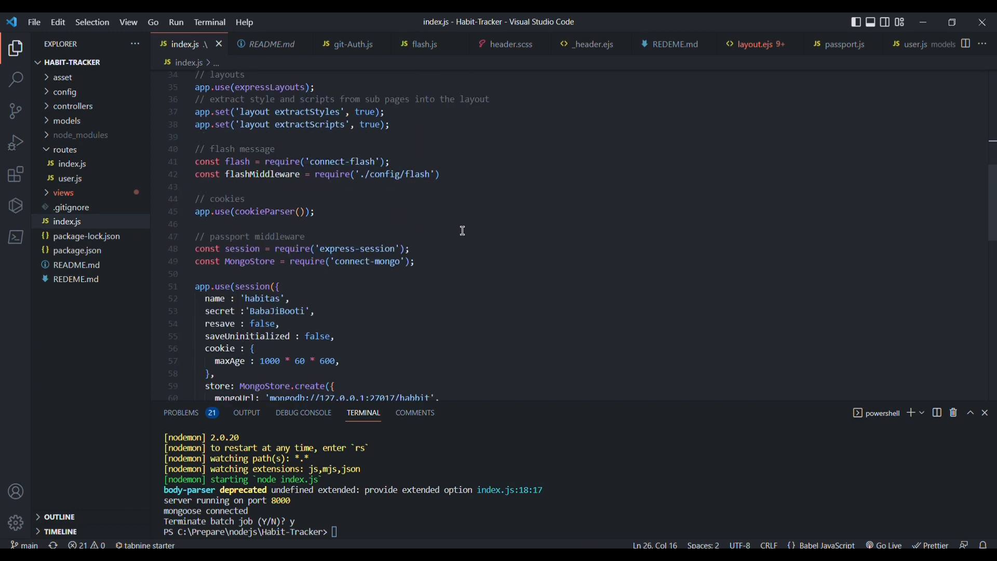
{"action": "scroll", "coordinate": [332, 154], "scroll_direction": "up", "scroll_amount": 1}
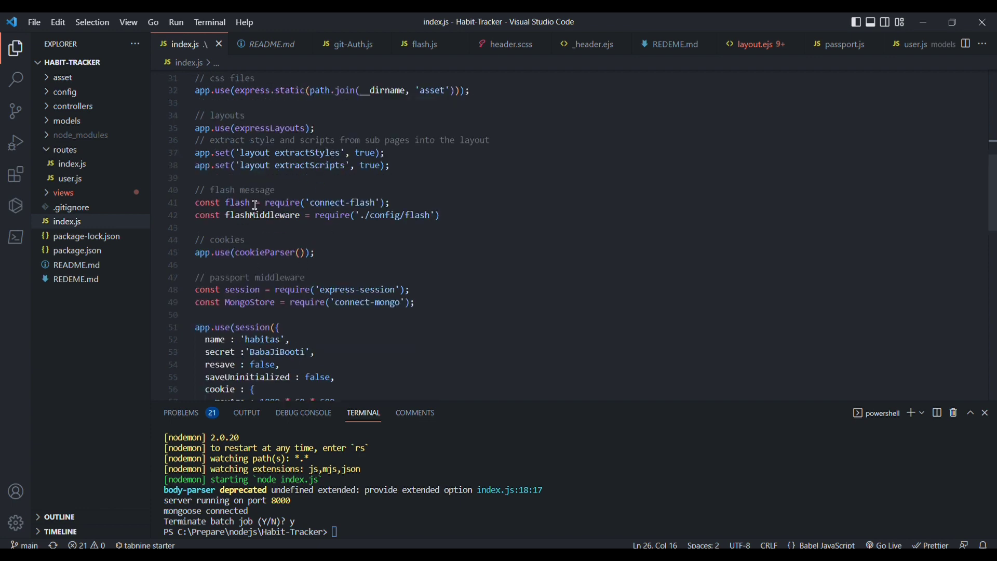
{"action": "scroll", "coordinate": [255, 205], "scroll_direction": "down", "scroll_amount": 1}
{"action": "scroll", "coordinate": [485, 178], "scroll_direction": "down", "scroll_amount": 1}
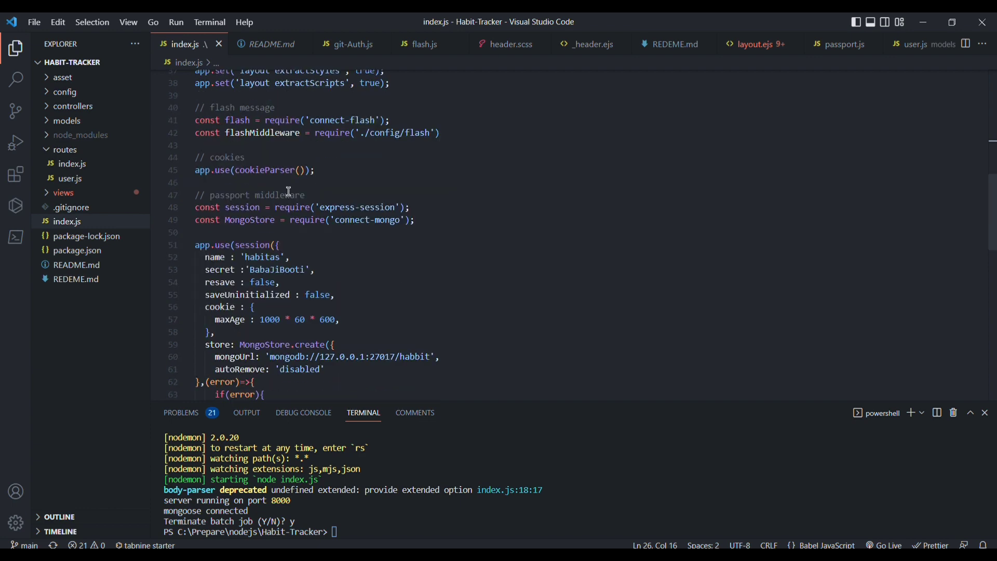
{"action": "scroll", "coordinate": [276, 227], "scroll_direction": "down", "scroll_amount": 1}
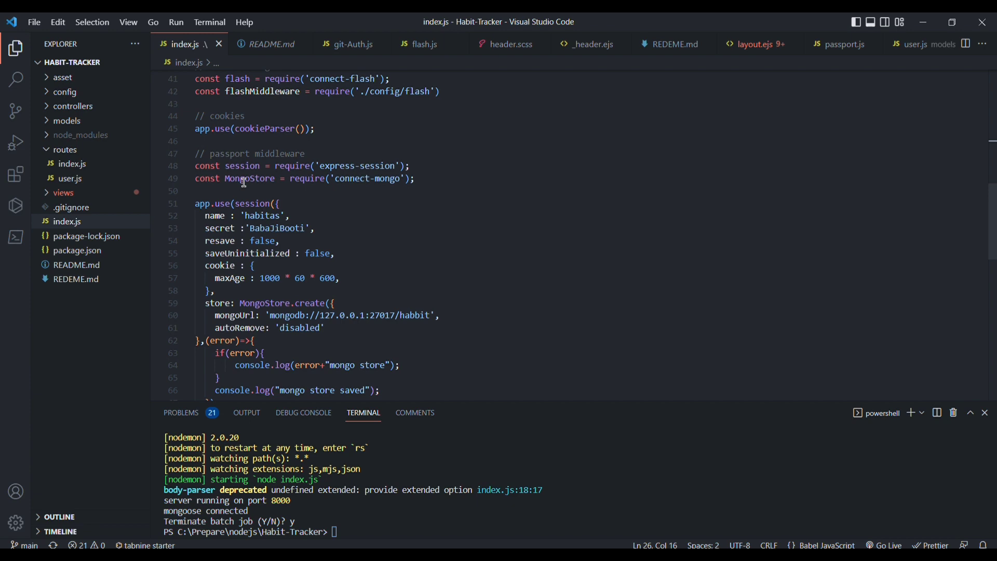
{"action": "scroll", "coordinate": [372, 243], "scroll_direction": "down", "scroll_amount": 2}
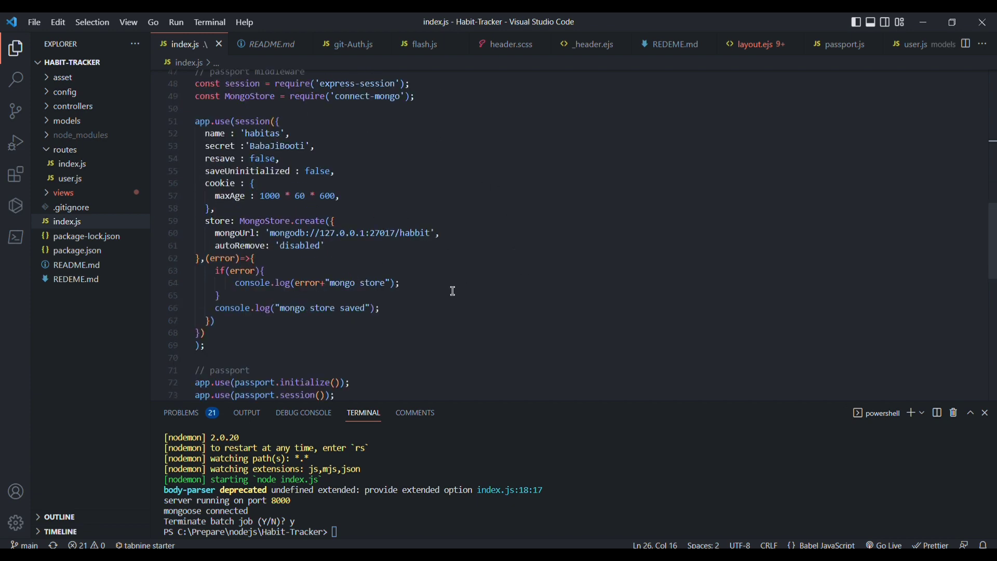
{"action": "scroll", "coordinate": [452, 290], "scroll_direction": "down", "scroll_amount": 1}
{"action": "scroll", "coordinate": [413, 302], "scroll_direction": "down", "scroll_amount": 2}
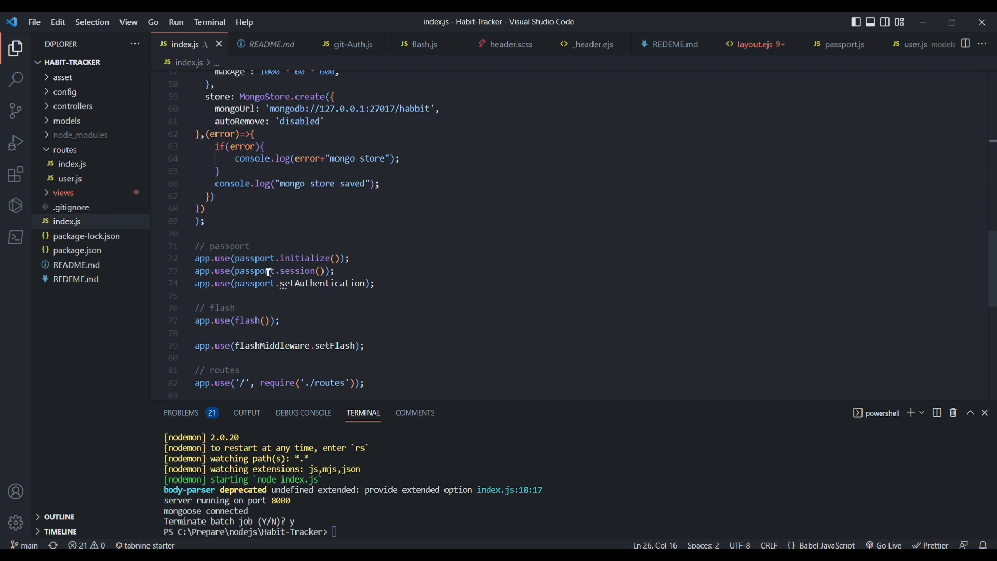
{"action": "scroll", "coordinate": [359, 289], "scroll_direction": "down", "scroll_amount": 1}
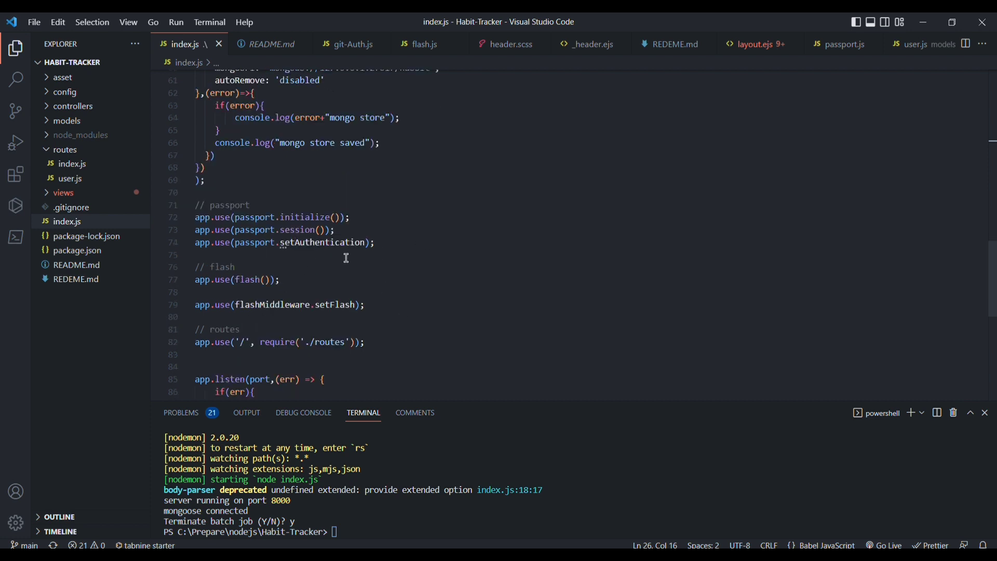
{"action": "scroll", "coordinate": [226, 267], "scroll_direction": "down", "scroll_amount": 1}
{"action": "scroll", "coordinate": [265, 265], "scroll_direction": "down", "scroll_amount": 2}
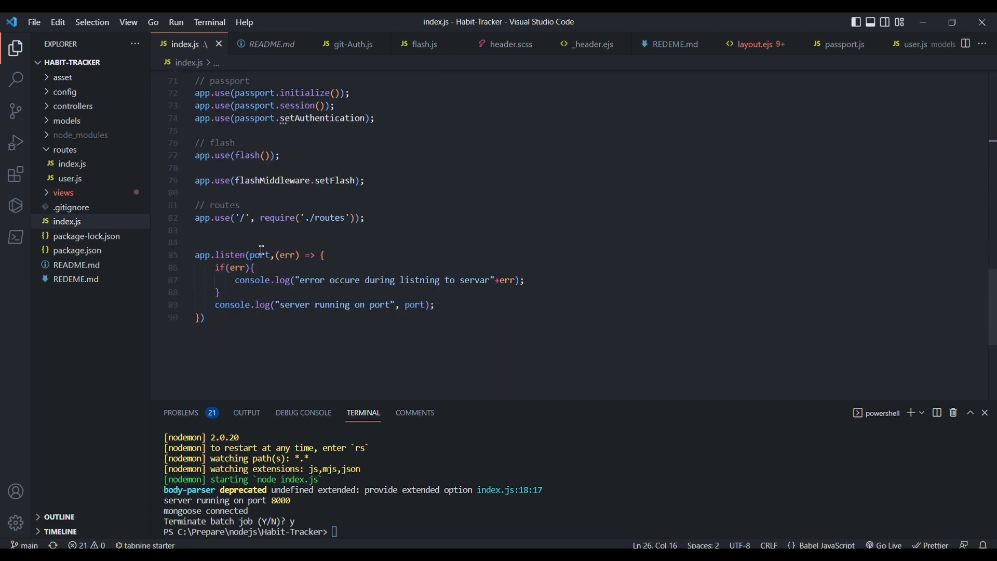
{"action": "left_click", "coordinate": [67, 193]}
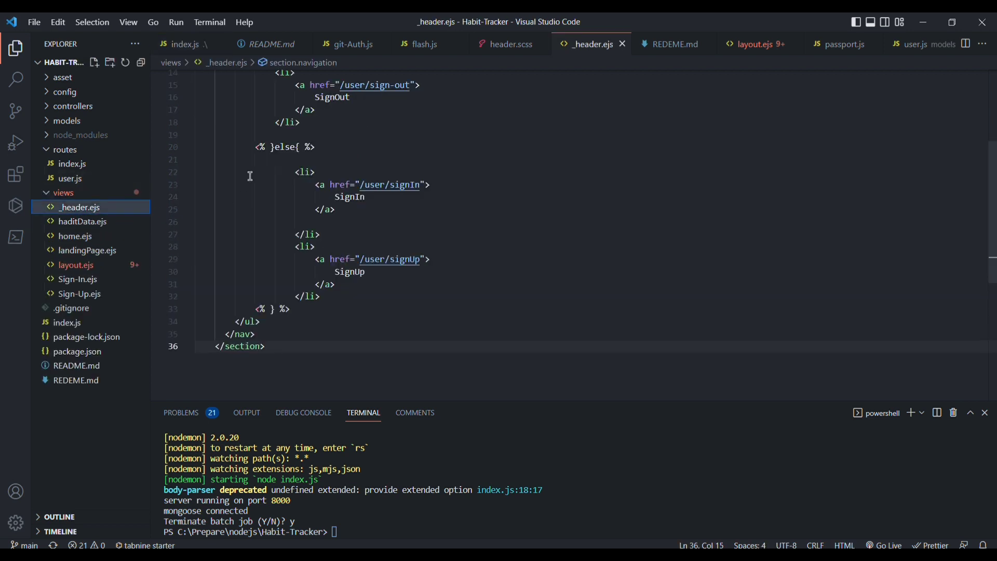
{"action": "scroll", "coordinate": [357, 216], "scroll_direction": "up", "scroll_amount": 5}
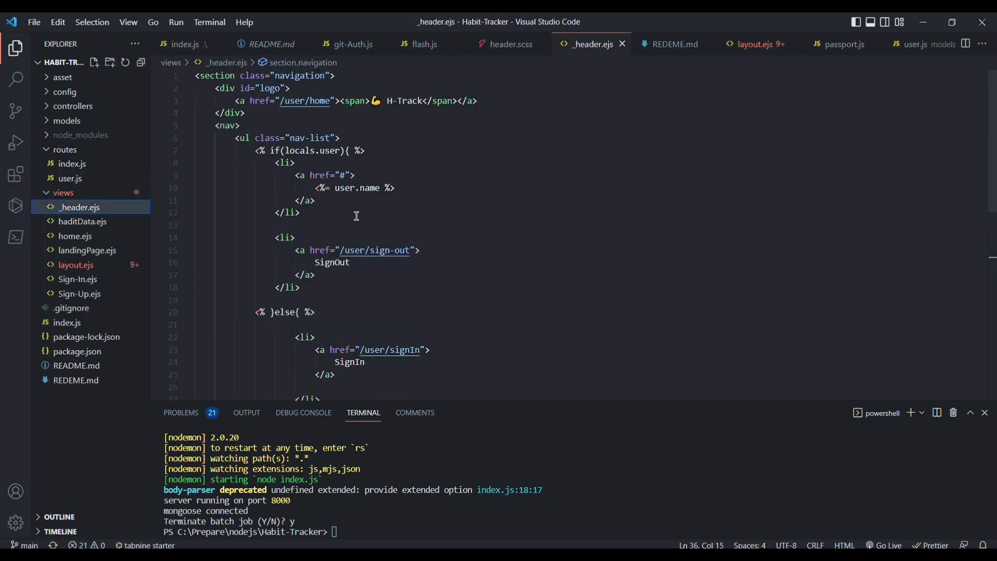
Review haditData.ejs's seven-day loop and track-box, then home.ejs's habit list markup
{"action": "left_click", "coordinate": [78, 221]}
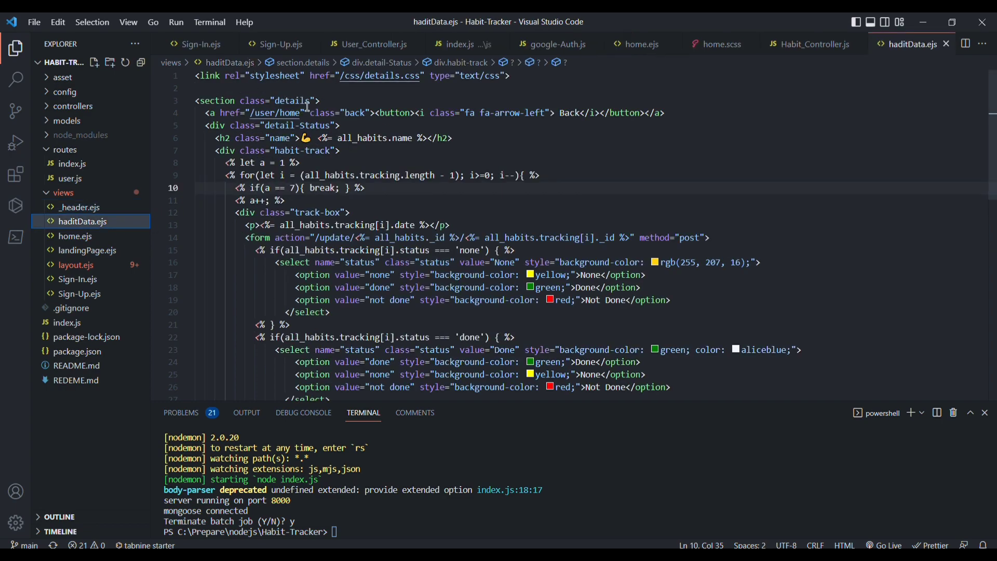
{"action": "scroll", "coordinate": [307, 107], "scroll_direction": "down", "scroll_amount": 1}
{"action": "scroll", "coordinate": [329, 165], "scroll_direction": "down", "scroll_amount": 2}
{"action": "scroll", "coordinate": [373, 241], "scroll_direction": "down", "scroll_amount": 4}
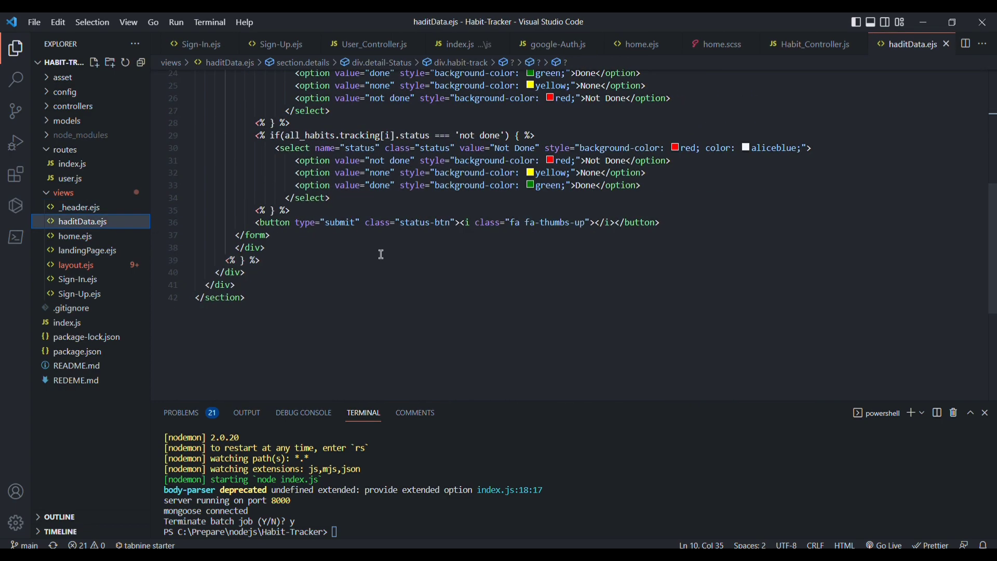
{"action": "scroll", "coordinate": [382, 254], "scroll_direction": "up", "scroll_amount": 7}
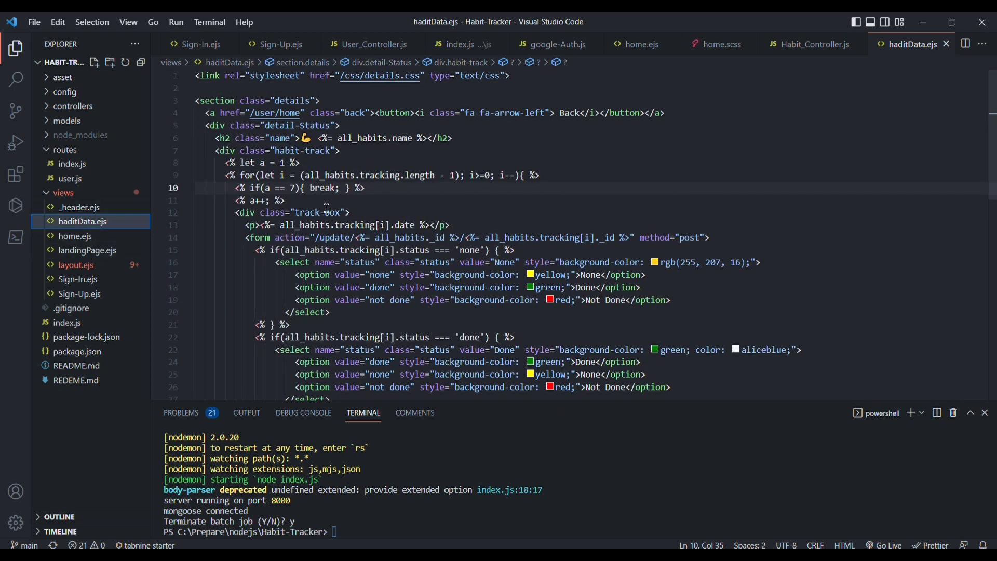
{"action": "left_click_drag", "start_coordinate": [208, 193], "coordinate": [366, 190]}
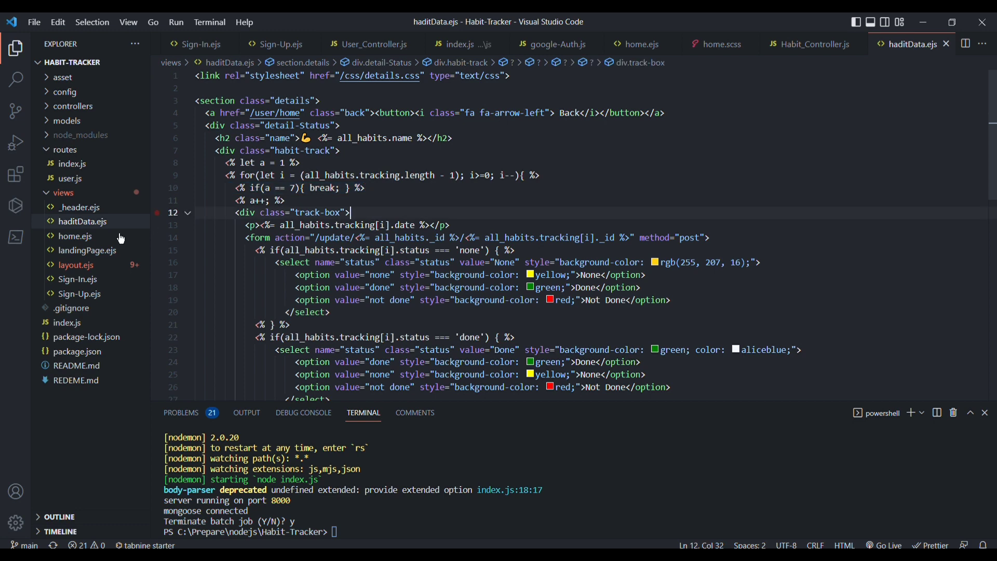
{"action": "left_click", "coordinate": [374, 212]}
{"action": "left_click", "coordinate": [90, 237]}
{"action": "scroll", "coordinate": [295, 199], "scroll_direction": "up", "scroll_amount": 4}
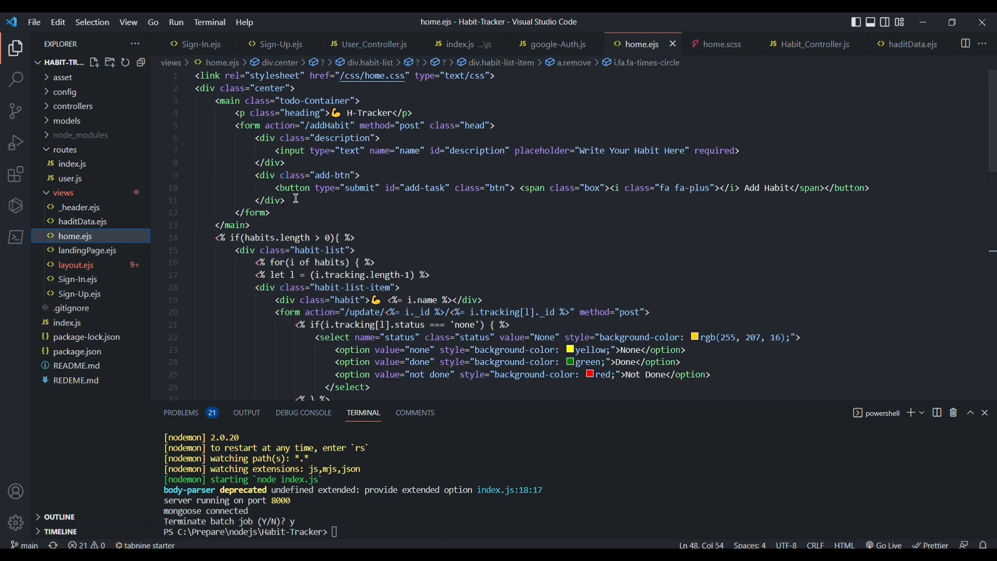
{"action": "left_click_drag", "start_coordinate": [214, 101], "coordinate": [457, 304]}
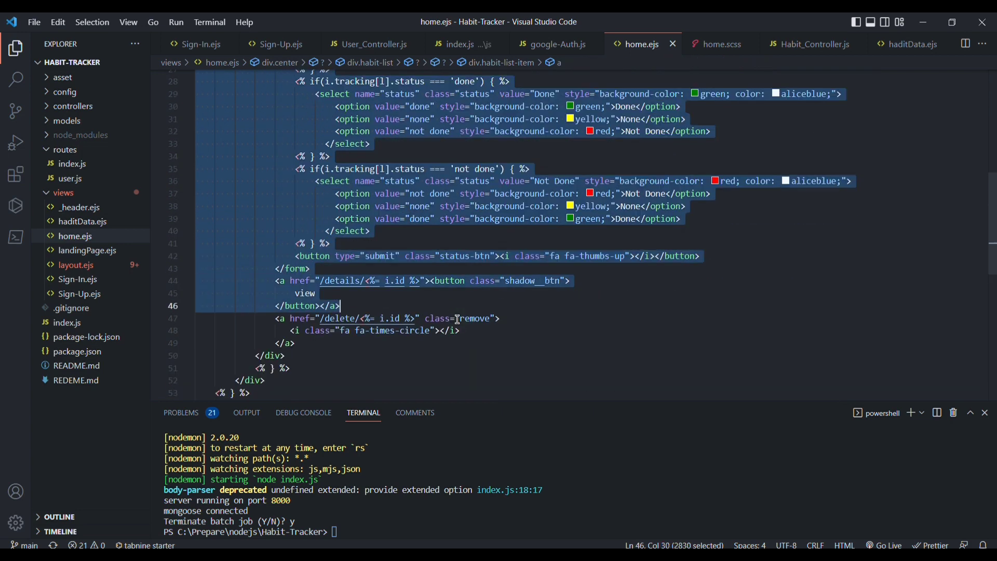
{"action": "left_click_drag", "start_coordinate": [457, 307], "coordinate": [392, 323]}
{"action": "key", "text": "Escape"}
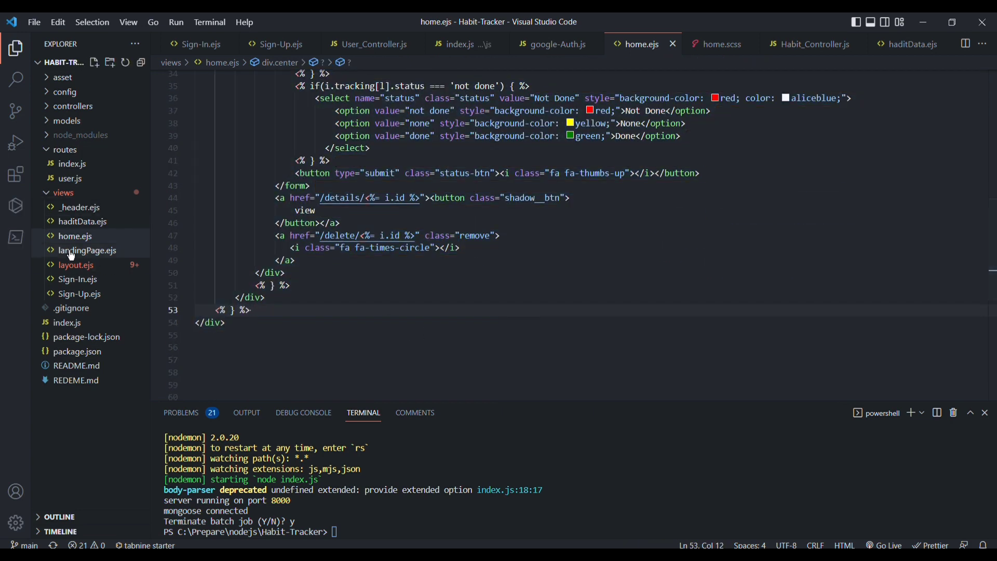
Highlight landingPage.ejs markup, view layout, Sign-In and Sign-Up templates, then open routes/index.js
{"action": "left_click", "coordinate": [87, 250]}
{"action": "left_click", "coordinate": [489, 126]}
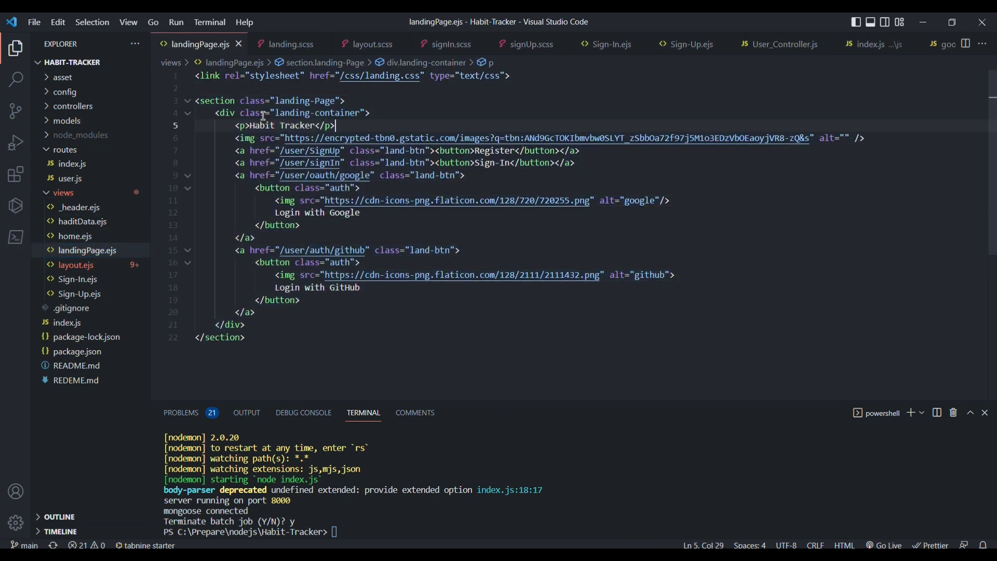
{"action": "left_click_drag", "start_coordinate": [262, 95], "coordinate": [307, 356]}
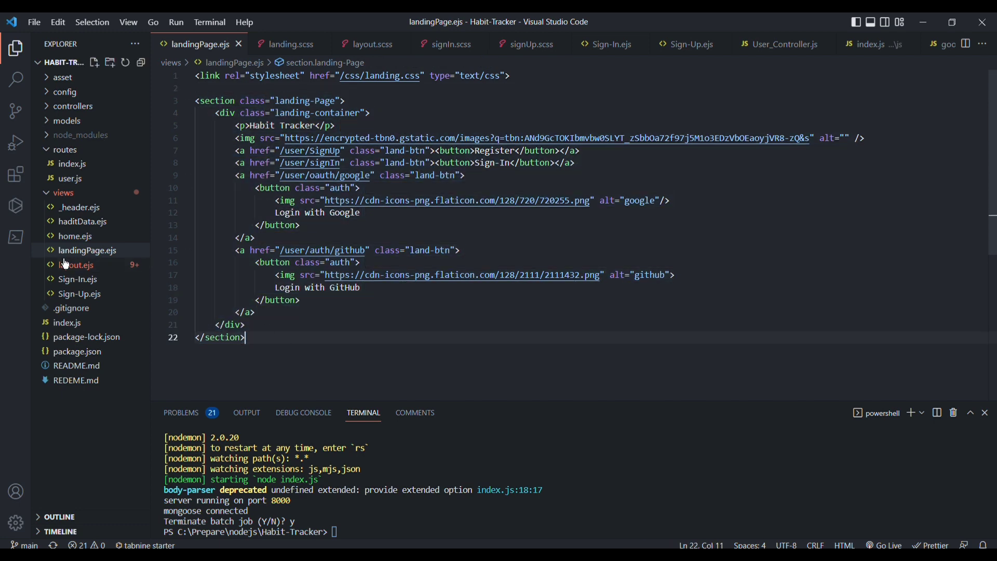
{"action": "left_click", "coordinate": [76, 265]}
{"action": "scroll", "coordinate": [289, 268], "scroll_direction": "up", "scroll_amount": 5}
{"action": "scroll", "coordinate": [332, 211], "scroll_direction": "up", "scroll_amount": 5}
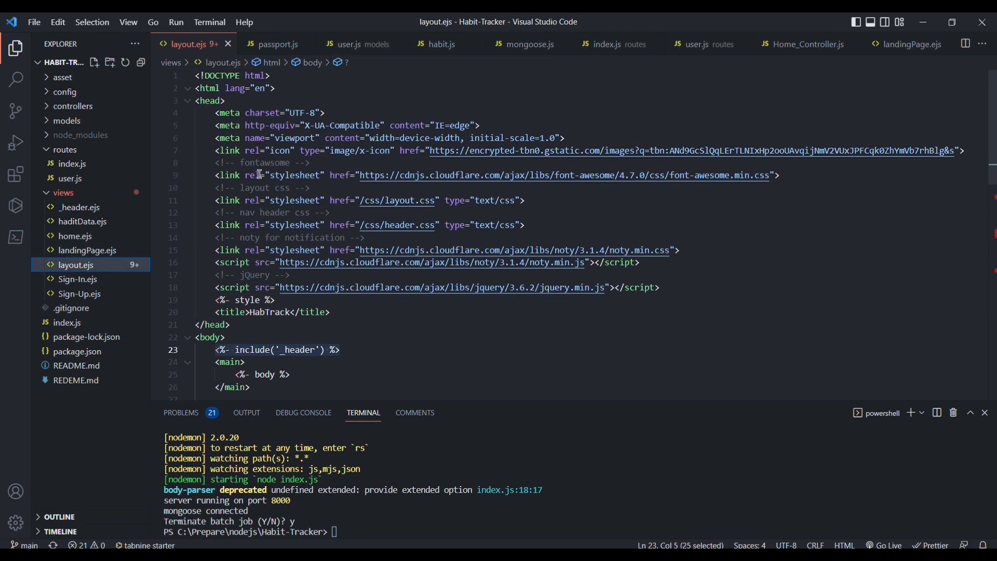
{"action": "scroll", "coordinate": [334, 291], "scroll_direction": "down", "scroll_amount": 4}
{"action": "scroll", "coordinate": [334, 292], "scroll_direction": "down", "scroll_amount": 5}
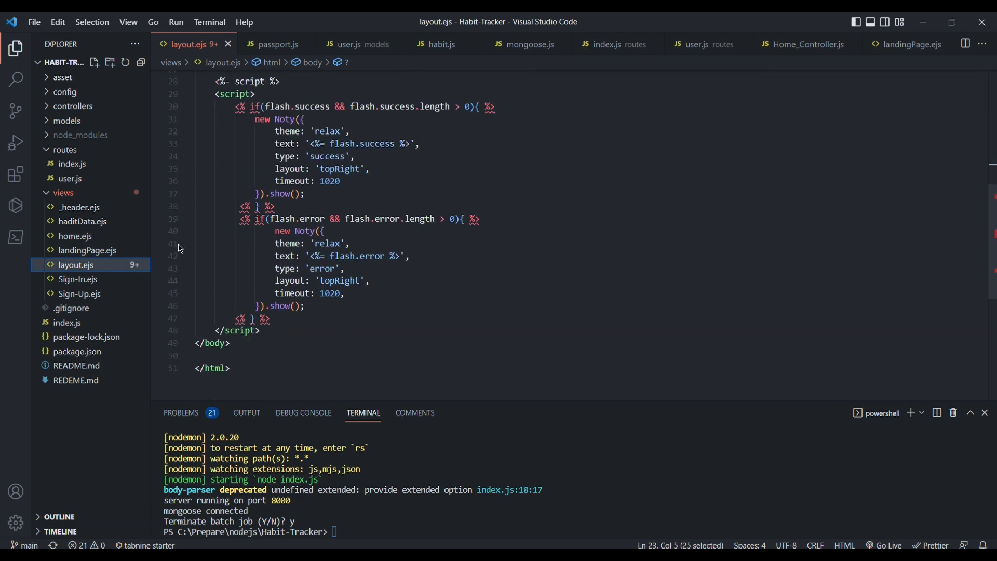
{"action": "left_click", "coordinate": [75, 281]}
{"action": "scroll", "coordinate": [347, 264], "scroll_direction": "up", "scroll_amount": 5}
{"action": "scroll", "coordinate": [323, 214], "scroll_direction": "down", "scroll_amount": 5}
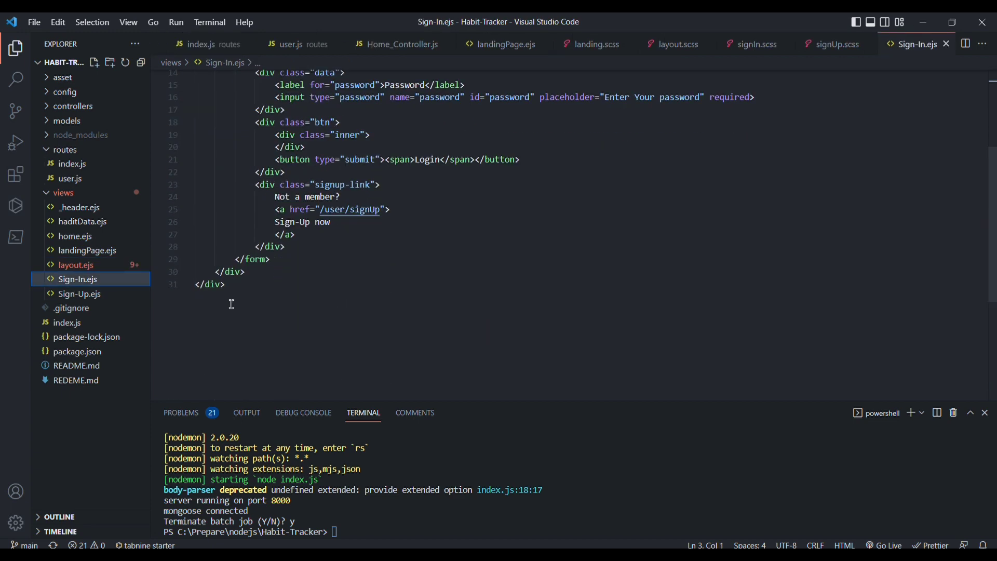
{"action": "left_click", "coordinate": [78, 294]}
{"action": "scroll", "coordinate": [437, 281], "scroll_direction": "up", "scroll_amount": 7}
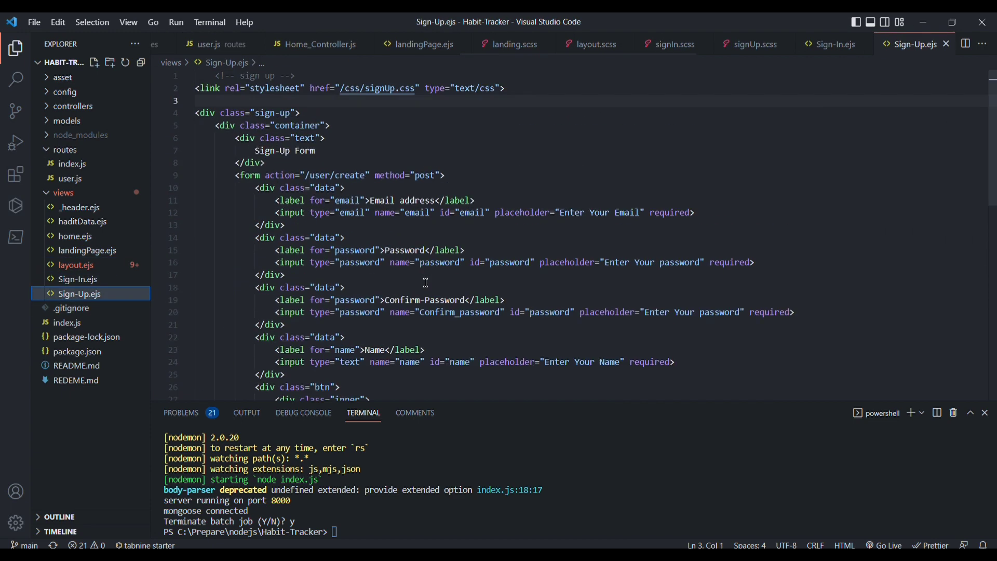
{"action": "scroll", "coordinate": [441, 335], "scroll_direction": "down", "scroll_amount": 3}
{"action": "scroll", "coordinate": [335, 331], "scroll_direction": "down", "scroll_amount": 2}
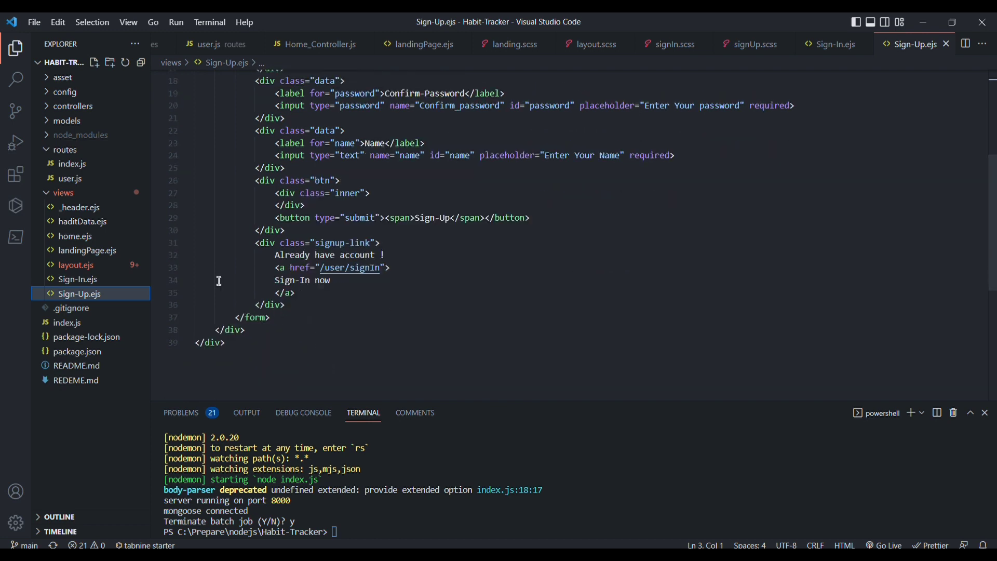
{"action": "left_click", "coordinate": [69, 170]}
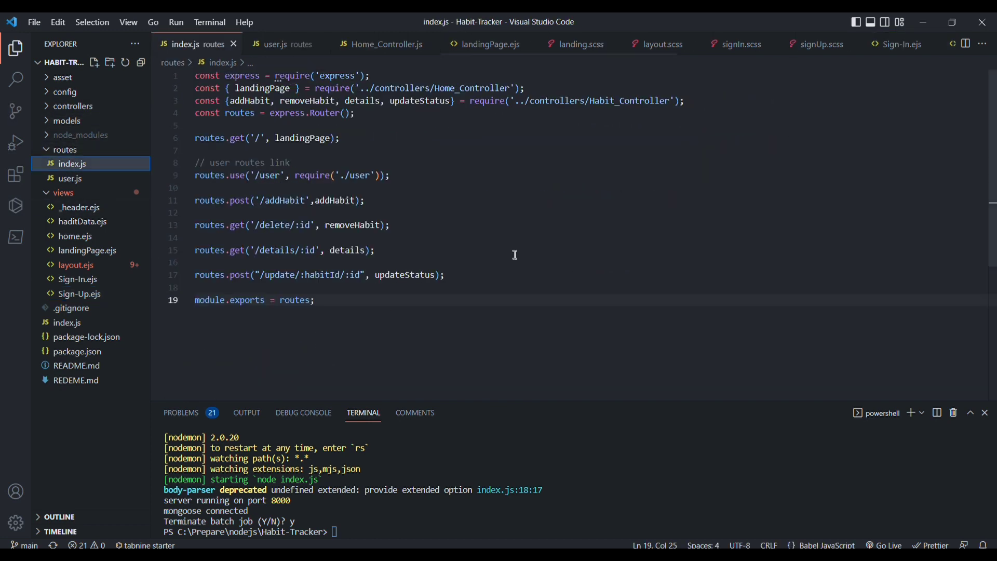
Open routes/user.js and models/habit.js, highlighting the tracking date and status fields, then models/user.js
{"action": "left_click", "coordinate": [79, 185]}
{"action": "scroll", "coordinate": [270, 269], "scroll_direction": "up", "scroll_amount": 3}
{"action": "scroll", "coordinate": [270, 269], "scroll_direction": "up", "scroll_amount": 2}
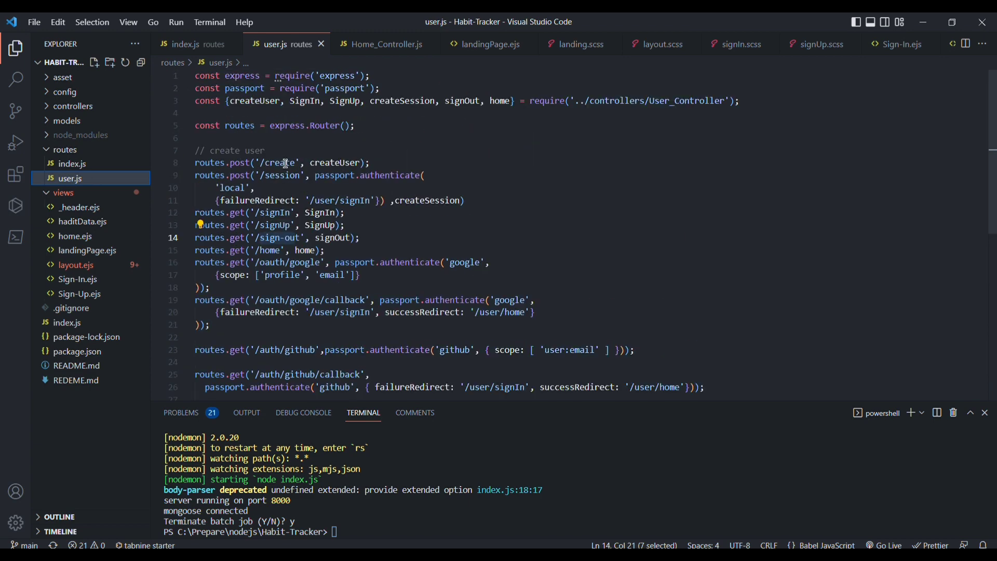
{"action": "left_click", "coordinate": [80, 121]}
{"action": "left_click", "coordinate": [88, 137]}
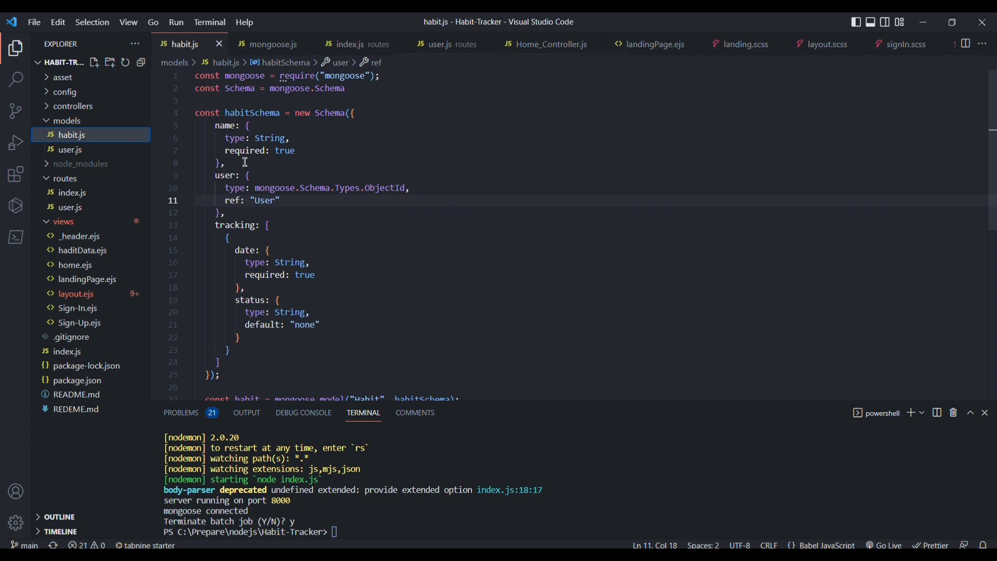
{"action": "left_click", "coordinate": [220, 126]}
{"action": "left_click", "coordinate": [213, 176]}
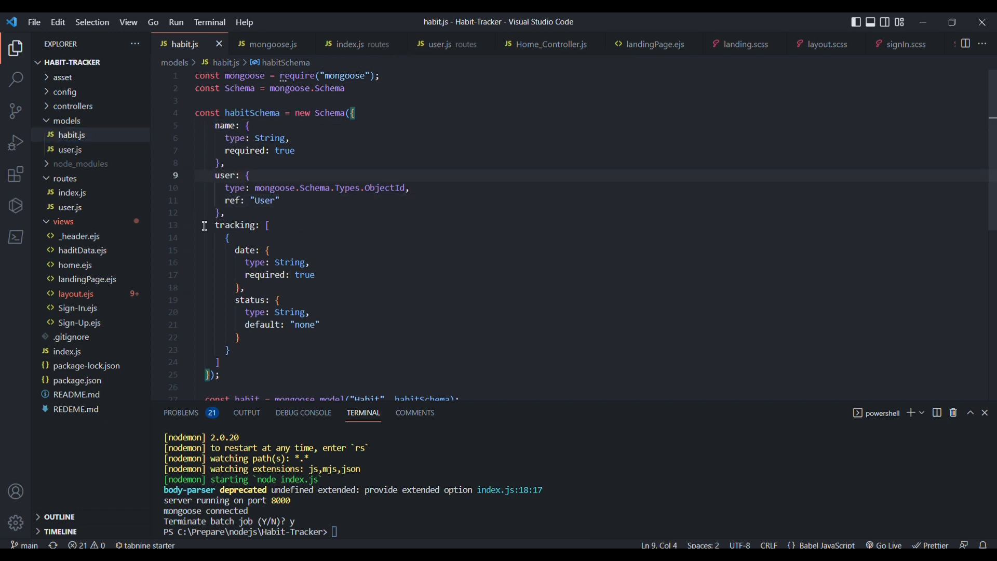
{"action": "left_click_drag", "start_coordinate": [227, 241], "coordinate": [312, 312]}
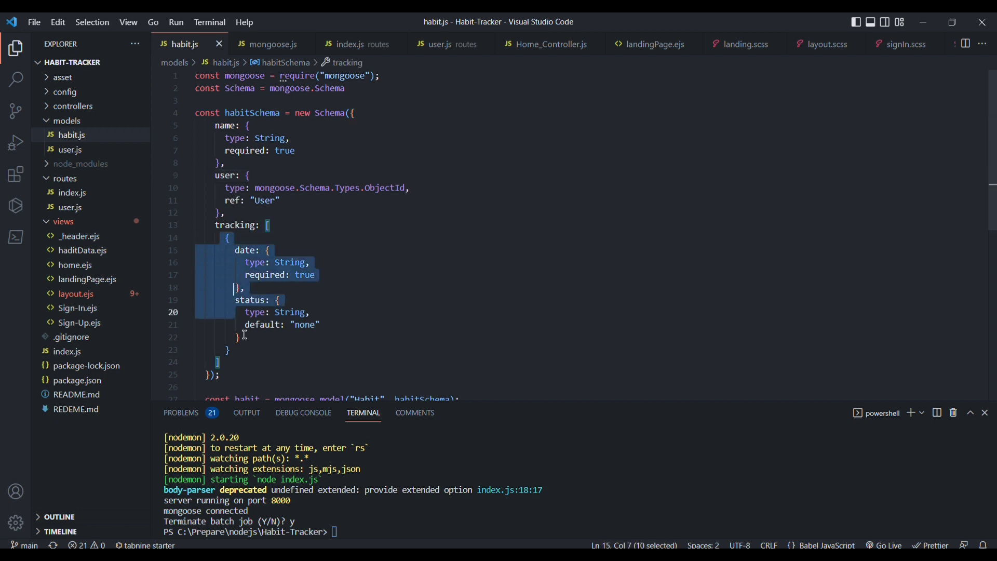
{"action": "left_click", "coordinate": [311, 341]}
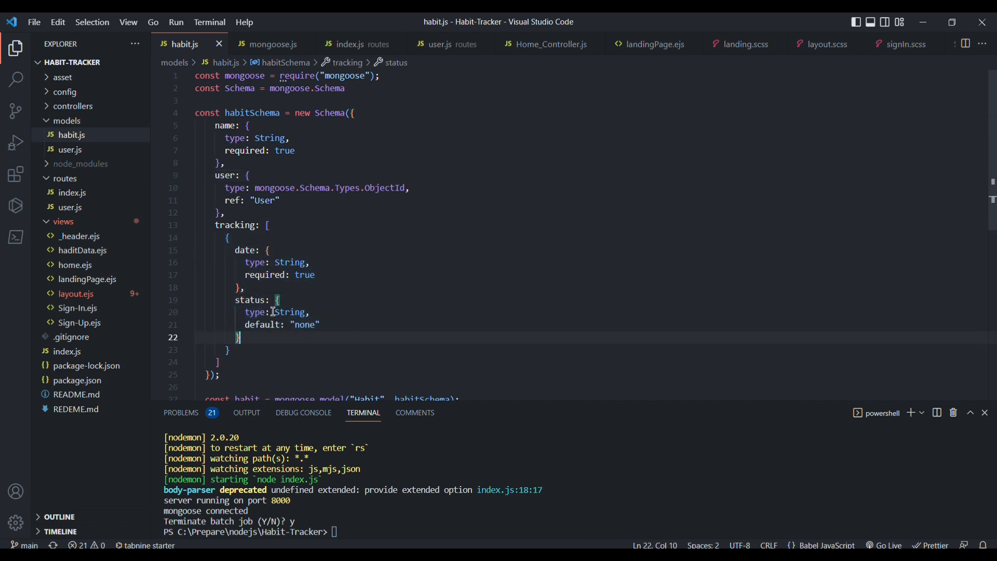
{"action": "left_click", "coordinate": [70, 151]}
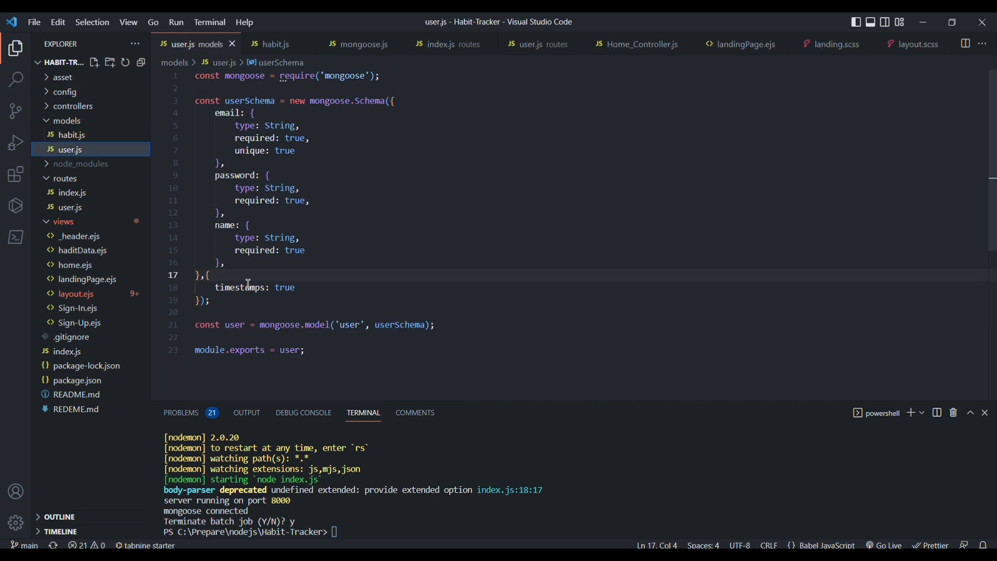
Open Habit_Controller.js, then Home_Controller.js and User_Controller.js in turn
{"action": "left_click", "coordinate": [72, 106]}
{"action": "left_click", "coordinate": [117, 123]}
{"action": "scroll", "coordinate": [385, 215], "scroll_direction": "up", "scroll_amount": 5}
{"action": "scroll", "coordinate": [351, 187], "scroll_direction": "up", "scroll_amount": 5}
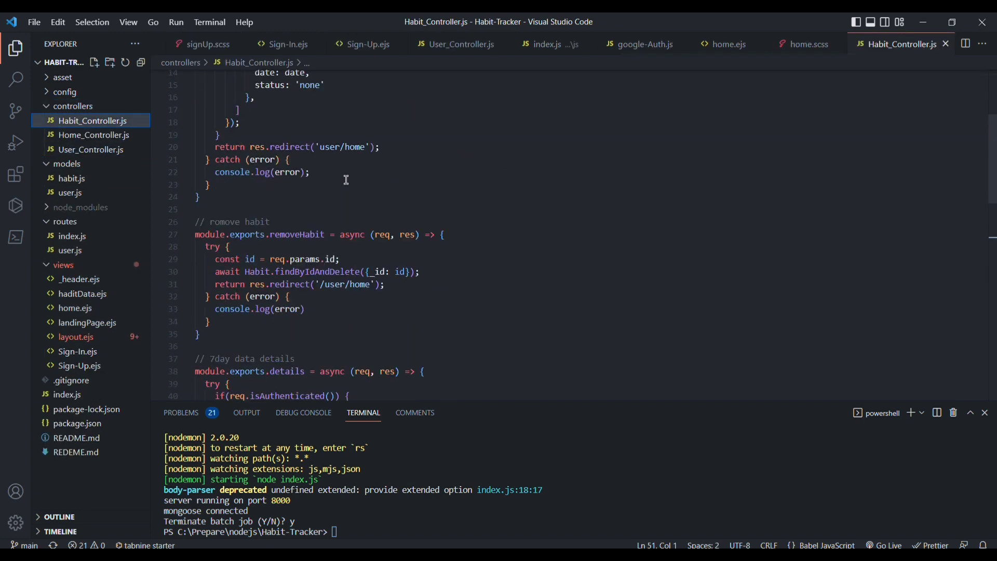
{"action": "scroll", "coordinate": [346, 179], "scroll_direction": "up", "scroll_amount": 5}
{"action": "scroll", "coordinate": [294, 137], "scroll_direction": "down", "scroll_amount": 1}
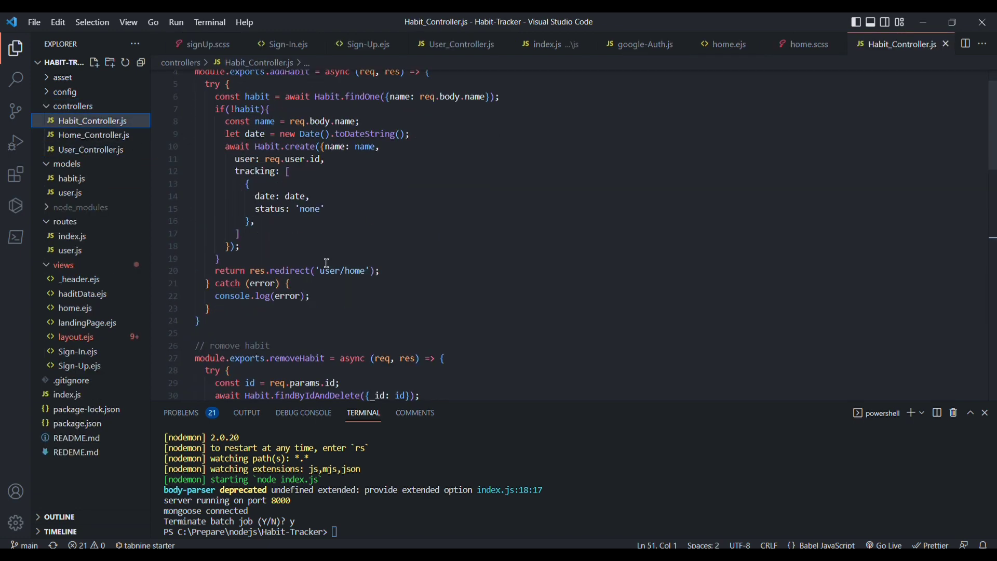
{"action": "scroll", "coordinate": [327, 262], "scroll_direction": "down", "scroll_amount": 2}
{"action": "scroll", "coordinate": [251, 281], "scroll_direction": "down", "scroll_amount": 2}
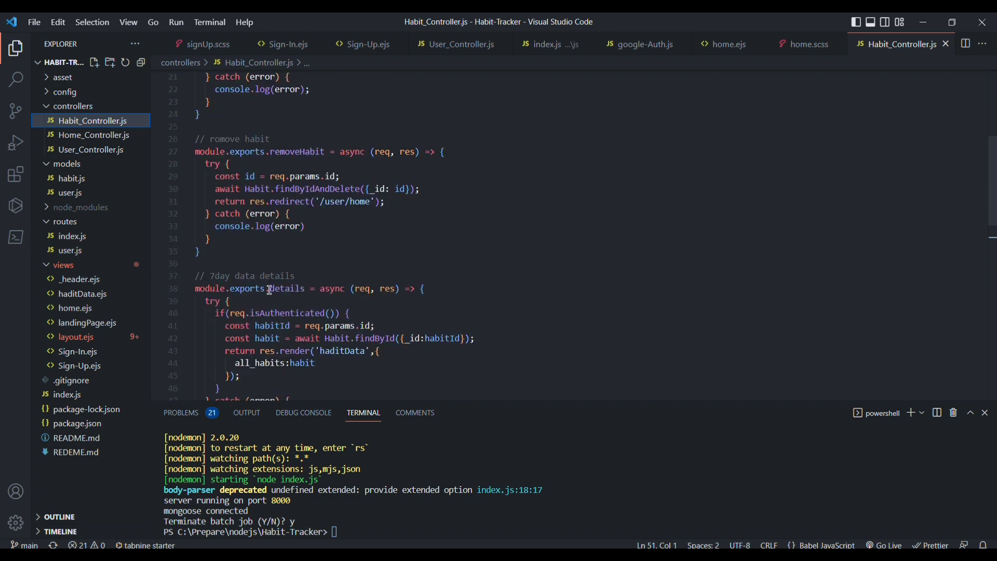
{"action": "scroll", "coordinate": [234, 277], "scroll_direction": "down", "scroll_amount": 2}
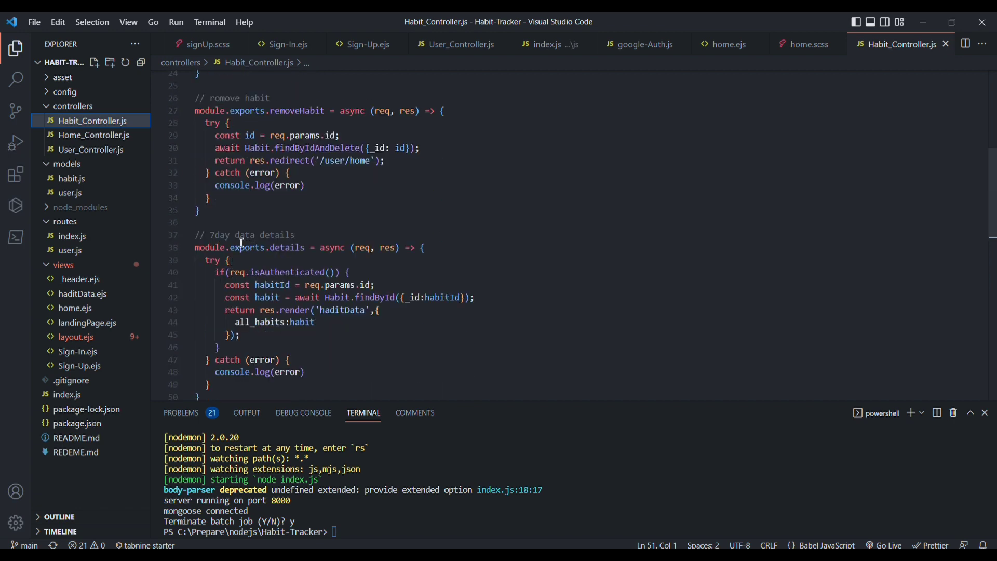
{"action": "scroll", "coordinate": [349, 246], "scroll_direction": "down", "scroll_amount": 2}
{"action": "scroll", "coordinate": [364, 263], "scroll_direction": "down", "scroll_amount": 2}
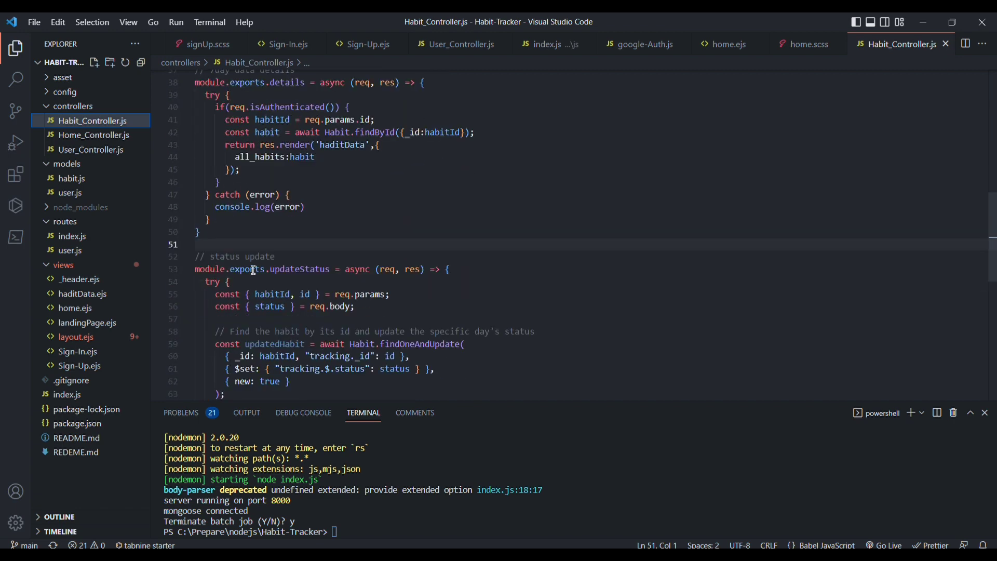
{"action": "scroll", "coordinate": [282, 281], "scroll_direction": "down", "scroll_amount": 3}
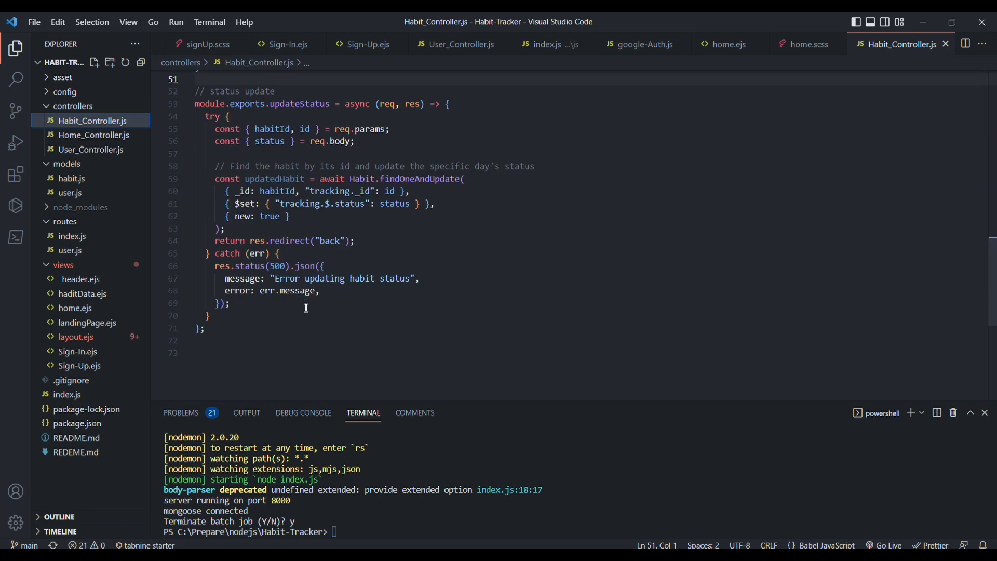
{"action": "left_click", "coordinate": [108, 137]}
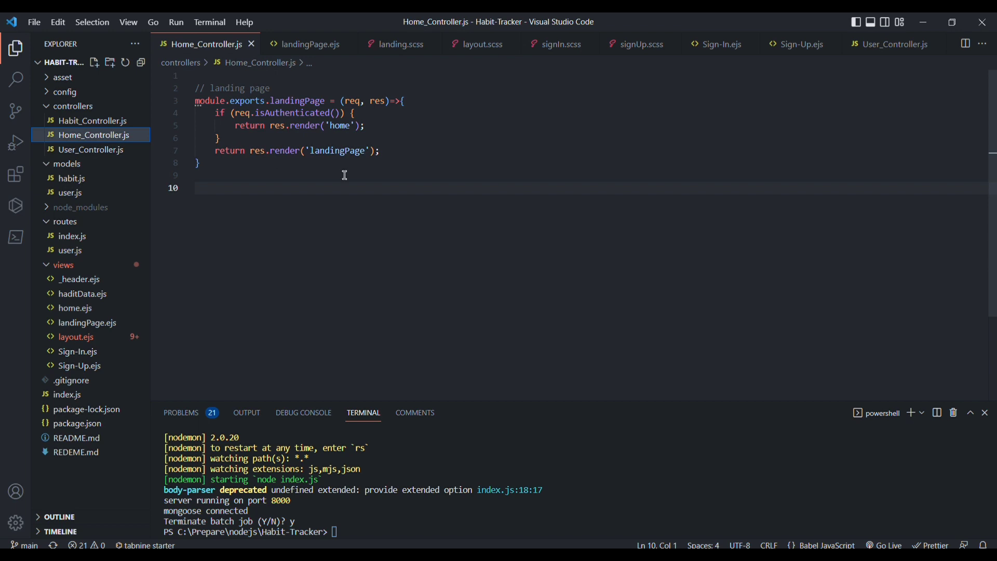
{"action": "left_click", "coordinate": [82, 149]}
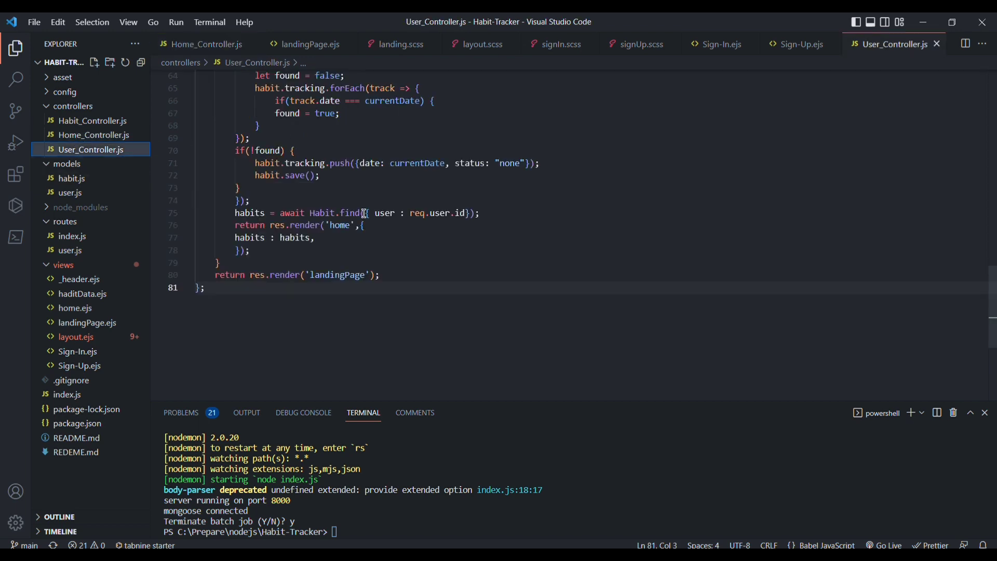
{"action": "scroll", "coordinate": [475, 231], "scroll_direction": "up", "scroll_amount": 4}
{"action": "scroll", "coordinate": [474, 230], "scroll_direction": "up", "scroll_amount": 5}
{"action": "scroll", "coordinate": [396, 205], "scroll_direction": "up", "scroll_amount": 5}
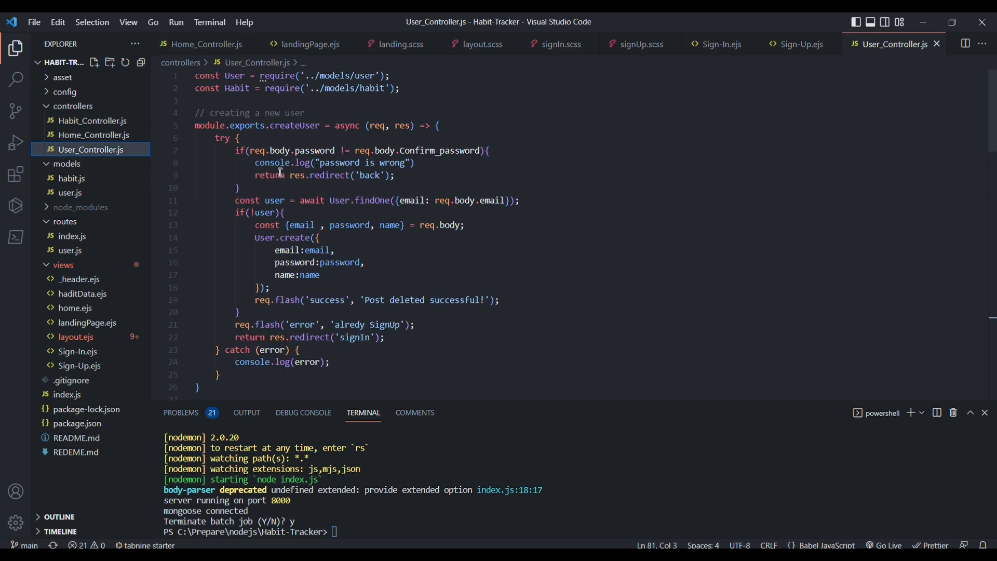
{"action": "scroll", "coordinate": [281, 174], "scroll_direction": "down", "scroll_amount": 2}
{"action": "scroll", "coordinate": [377, 328], "scroll_direction": "down", "scroll_amount": 4}
{"action": "scroll", "coordinate": [363, 249], "scroll_direction": "down", "scroll_amount": 3}
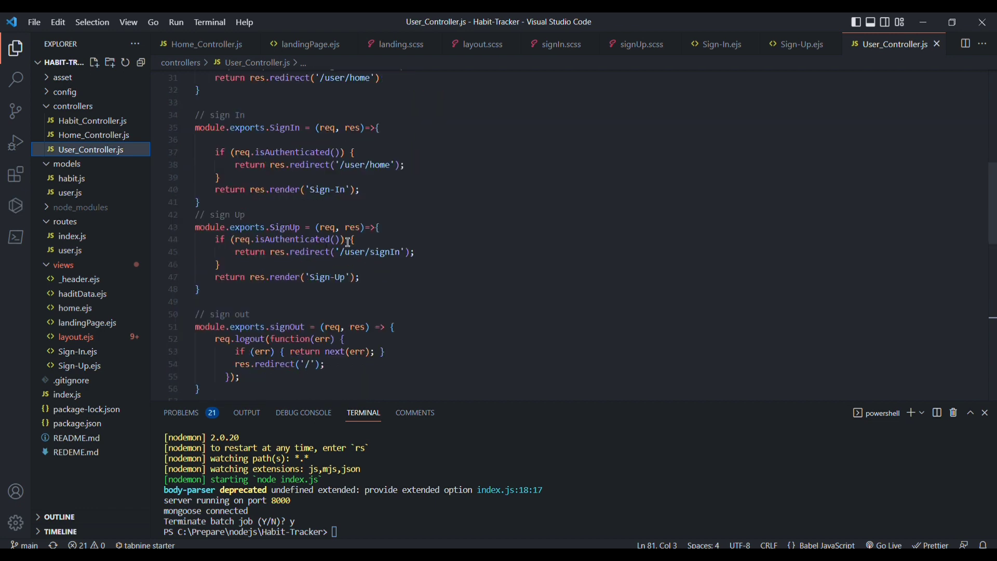
{"action": "scroll", "coordinate": [359, 265], "scroll_direction": "down", "scroll_amount": 2}
{"action": "scroll", "coordinate": [354, 296], "scroll_direction": "down", "scroll_amount": 2}
{"action": "scroll", "coordinate": [353, 334], "scroll_direction": "down", "scroll_amount": 2}
{"action": "scroll", "coordinate": [352, 333], "scroll_direction": "down", "scroll_amount": 2}
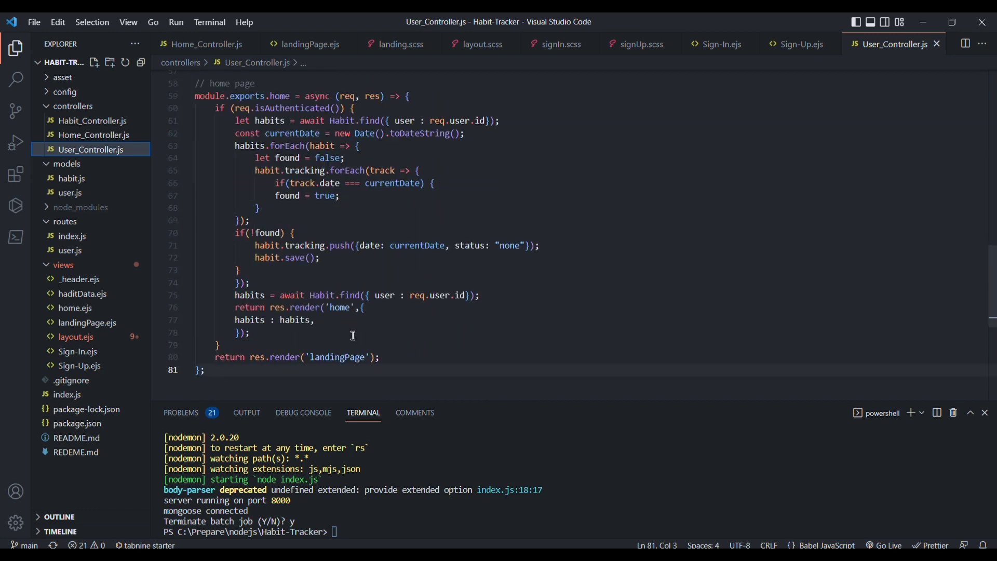
{"action": "scroll", "coordinate": [353, 335], "scroll_direction": "down", "scroll_amount": 1}
{"action": "scroll", "coordinate": [351, 336], "scroll_direction": "down", "scroll_amount": 1}
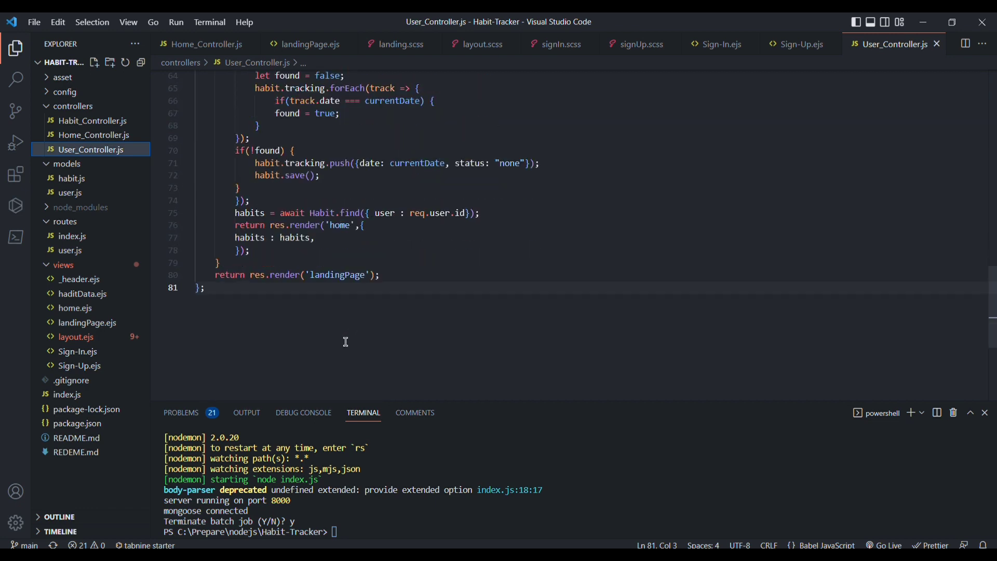
Expand the config folder and view flash.js, git-Auth.js, google-Auth.js and mongoose.js
{"action": "left_click", "coordinate": [65, 92]}
{"action": "left_click", "coordinate": [82, 109]}
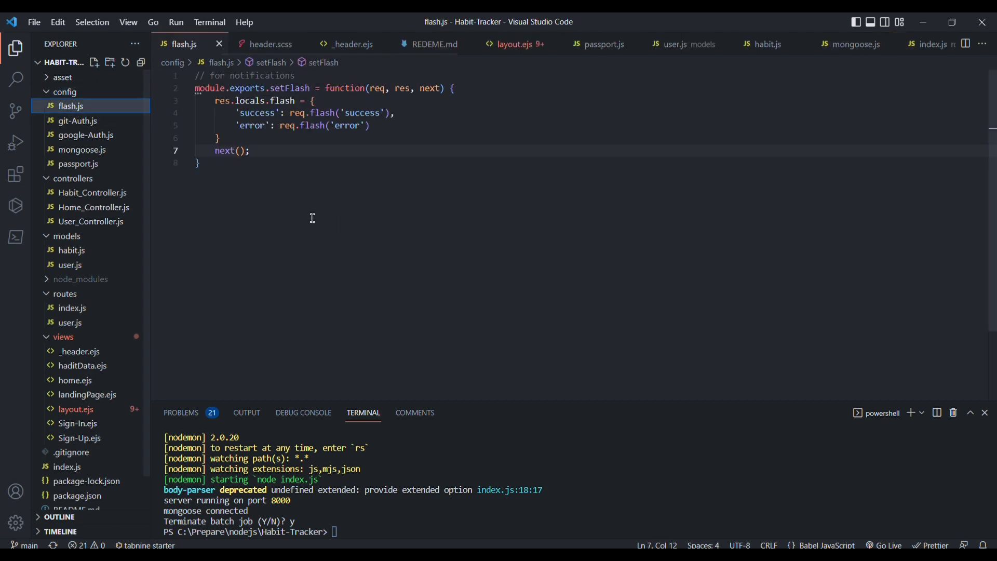
{"action": "left_click", "coordinate": [77, 122]}
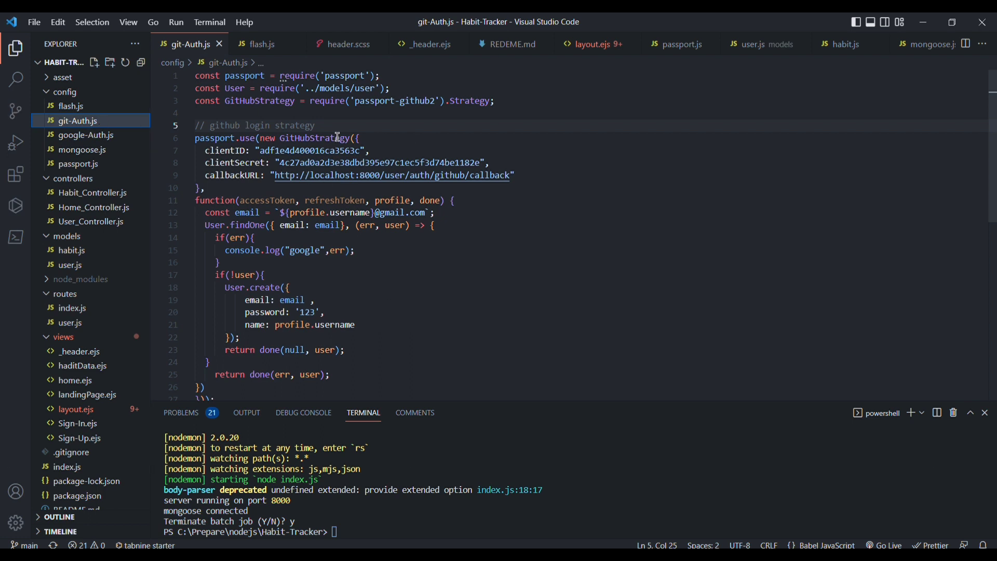
{"action": "left_click", "coordinate": [86, 135]}
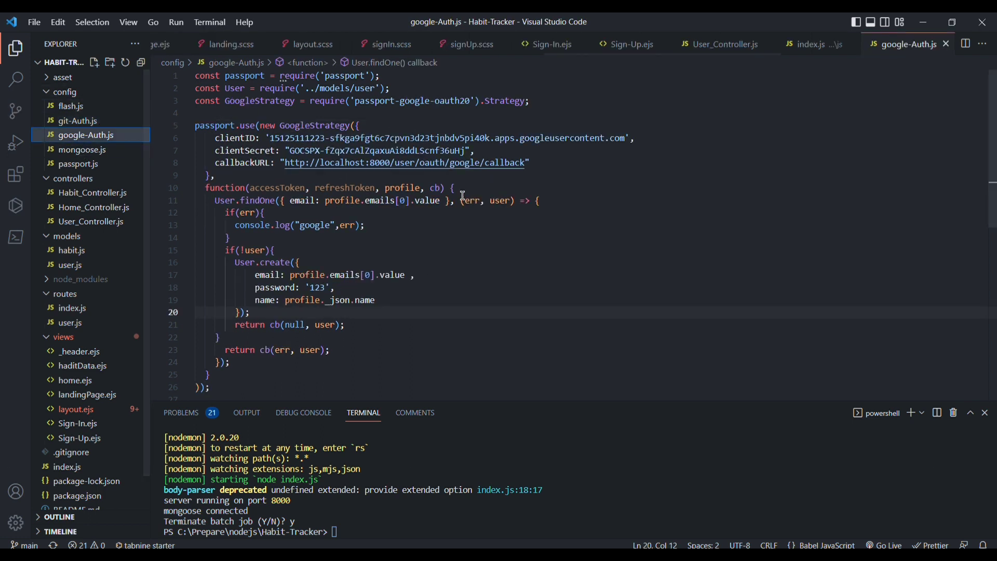
{"action": "left_click", "coordinate": [82, 149]}
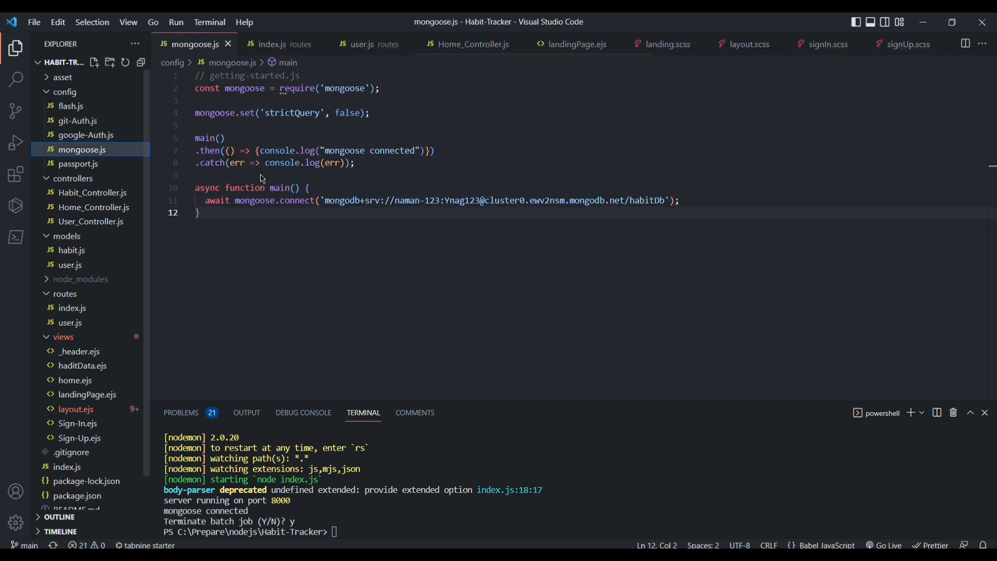
Highlight mongoose.js's code and database connection string, then view passport.js
{"action": "left_click_drag", "start_coordinate": [242, 228], "coordinate": [187, 72]}
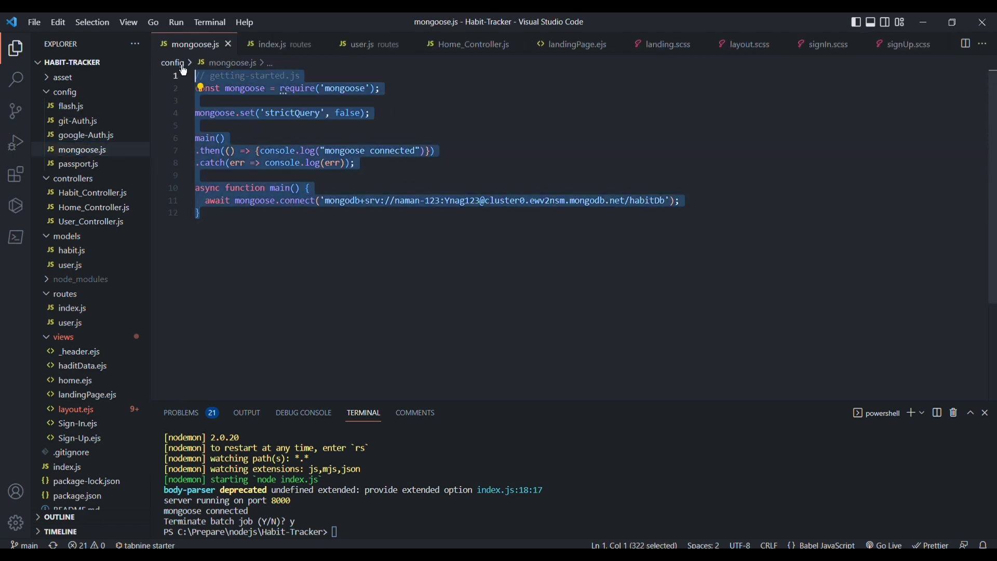
{"action": "left_click", "coordinate": [389, 330]}
{"action": "left_click_drag", "start_coordinate": [321, 201], "coordinate": [584, 219]}
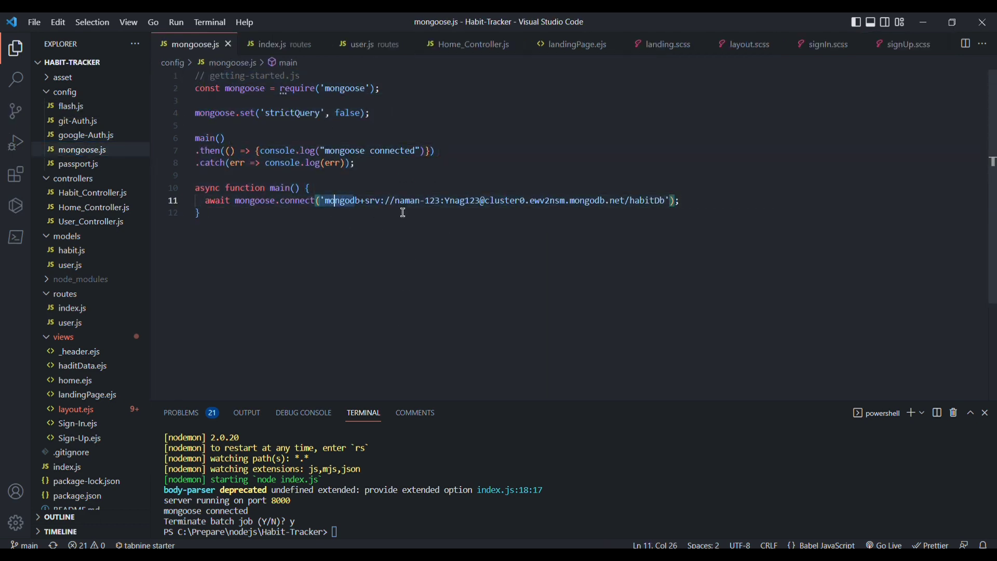
{"action": "left_click", "coordinate": [565, 282]}
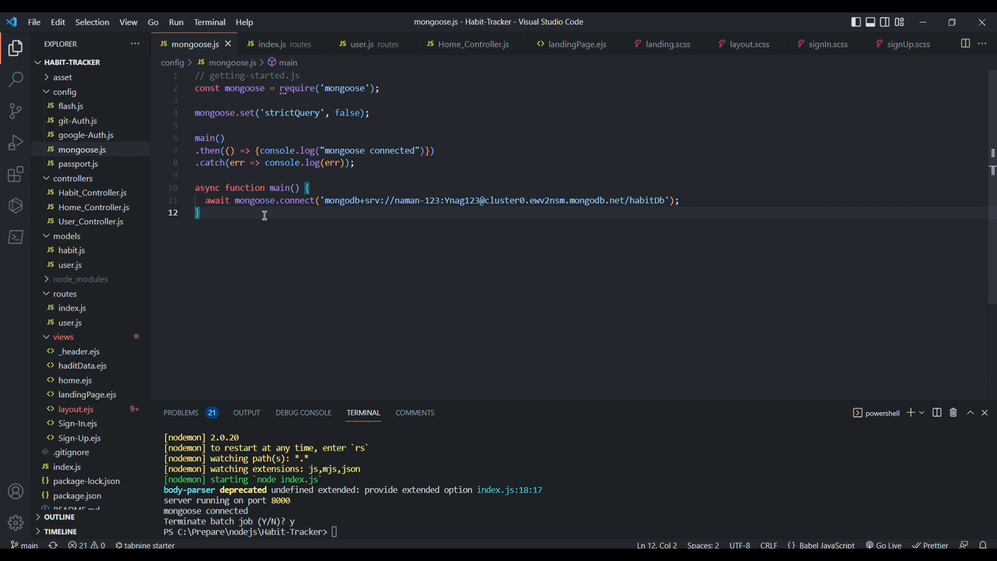
{"action": "left_click", "coordinate": [78, 165]}
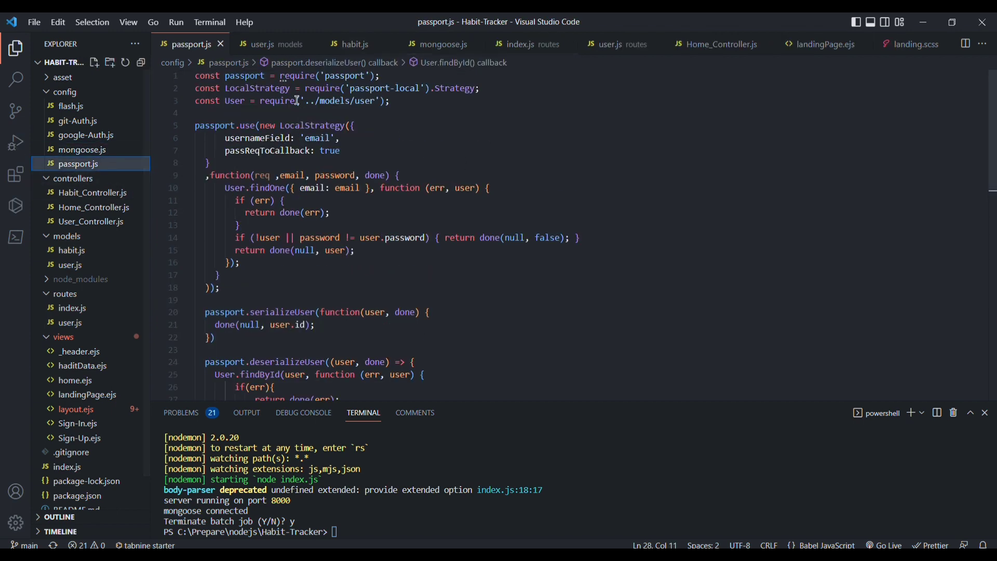
{"action": "scroll", "coordinate": [390, 280], "scroll_direction": "down", "scroll_amount": 3}
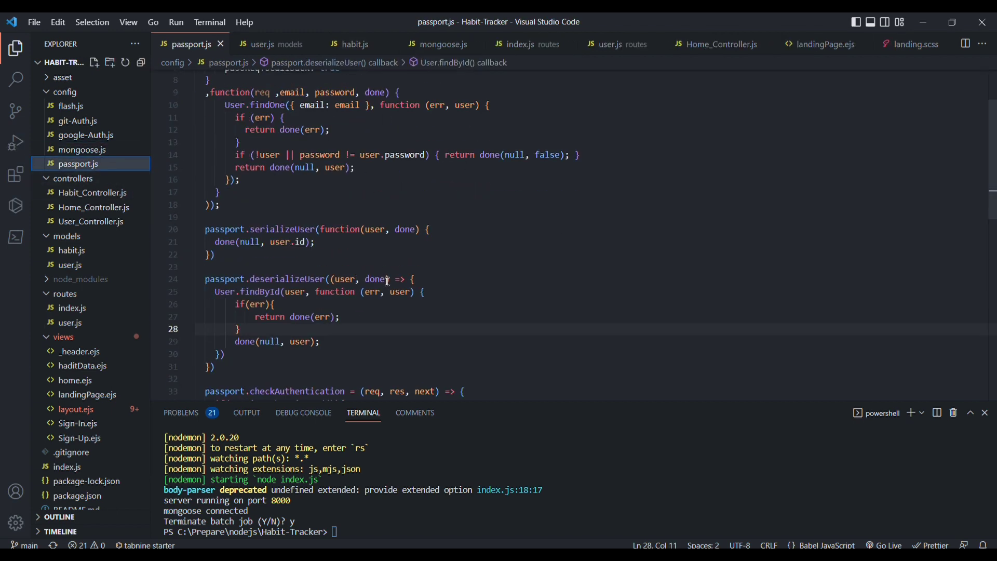
{"action": "scroll", "coordinate": [390, 285], "scroll_direction": "down", "scroll_amount": 2}
{"action": "scroll", "coordinate": [389, 305], "scroll_direction": "down", "scroll_amount": 4}
{"action": "scroll", "coordinate": [394, 308], "scroll_direction": "down", "scroll_amount": 2}
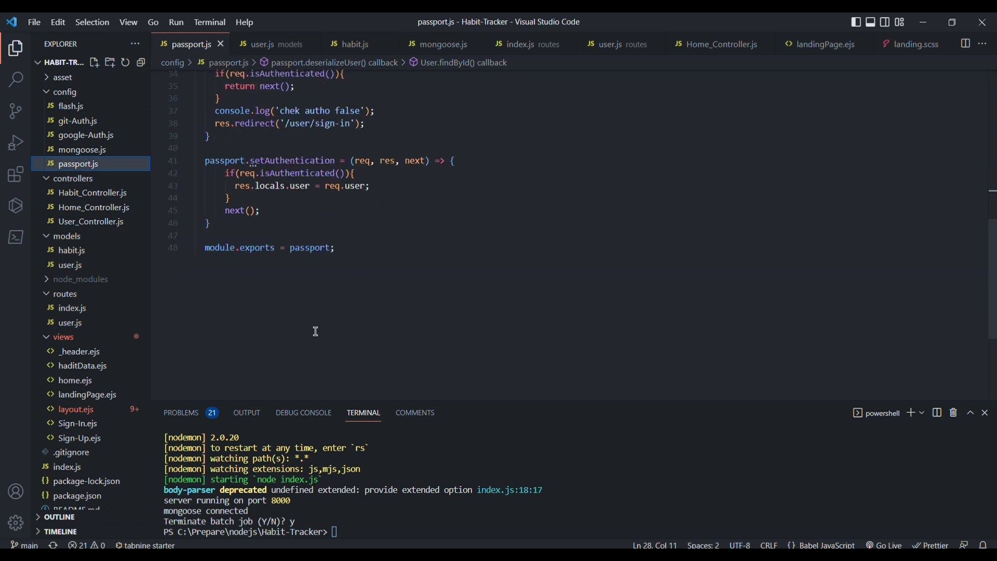
Expand the asset folder and its scss, js and css subfolders in the Explorer
{"action": "left_click", "coordinate": [78, 93]}
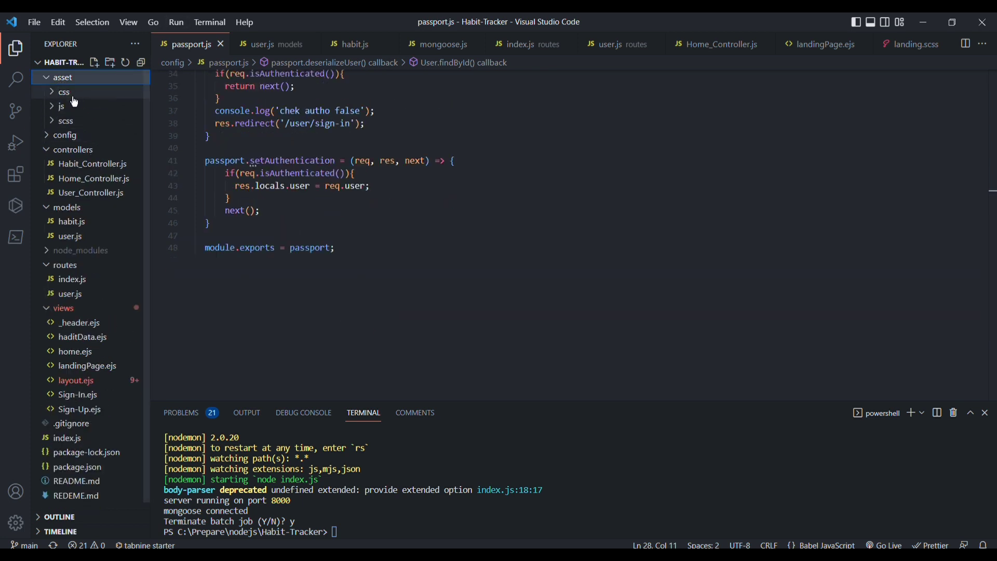
{"action": "left_click", "coordinate": [76, 137]}
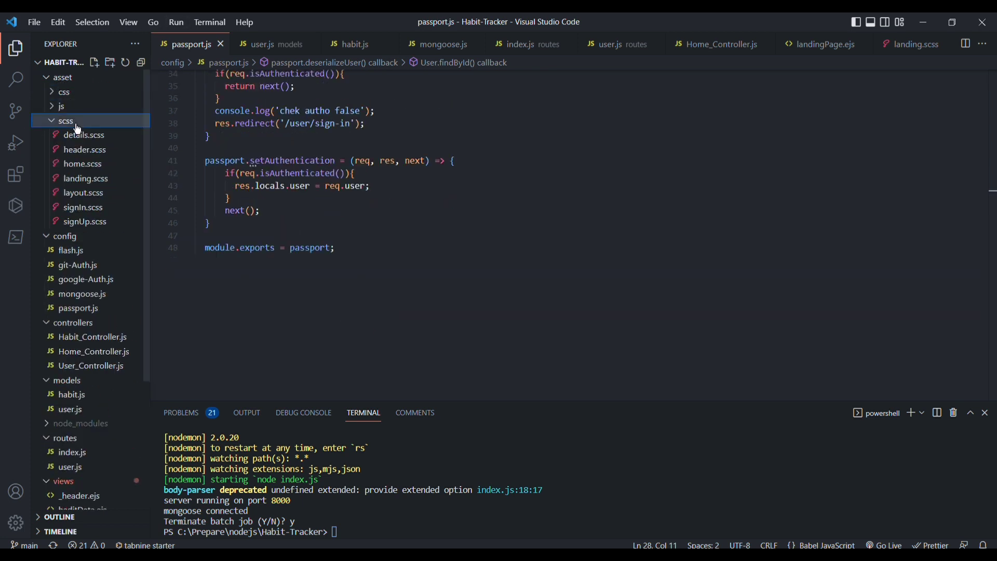
{"action": "left_click", "coordinate": [64, 108]}
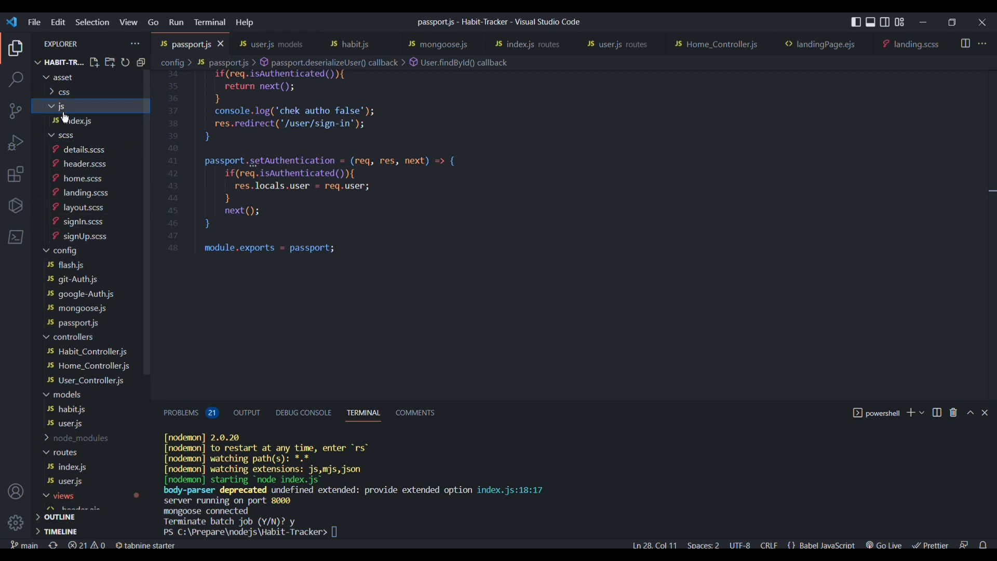
{"action": "left_click", "coordinate": [65, 95]}
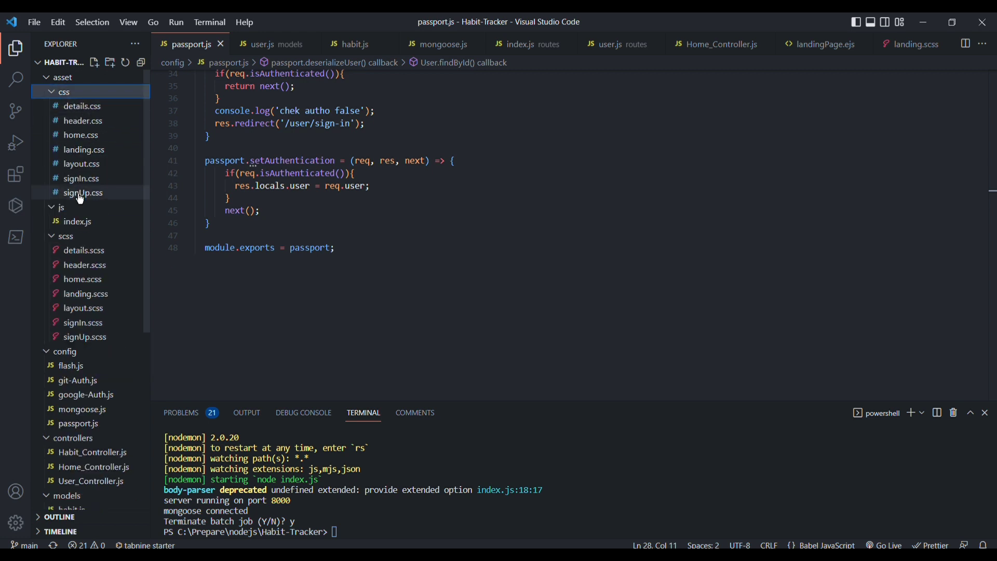
{"action": "scroll", "coordinate": [69, 222], "scroll_direction": "down", "scroll_amount": 3}
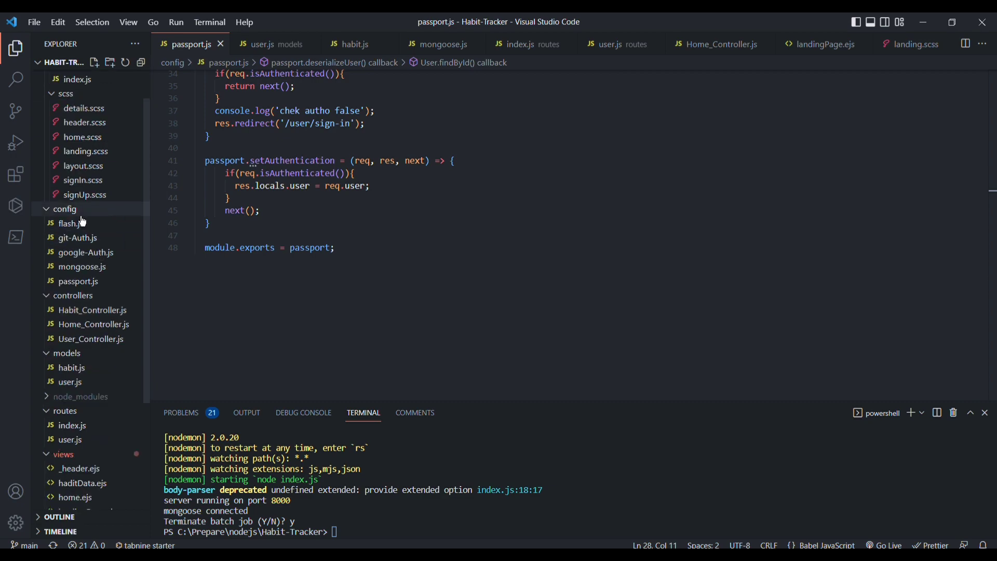